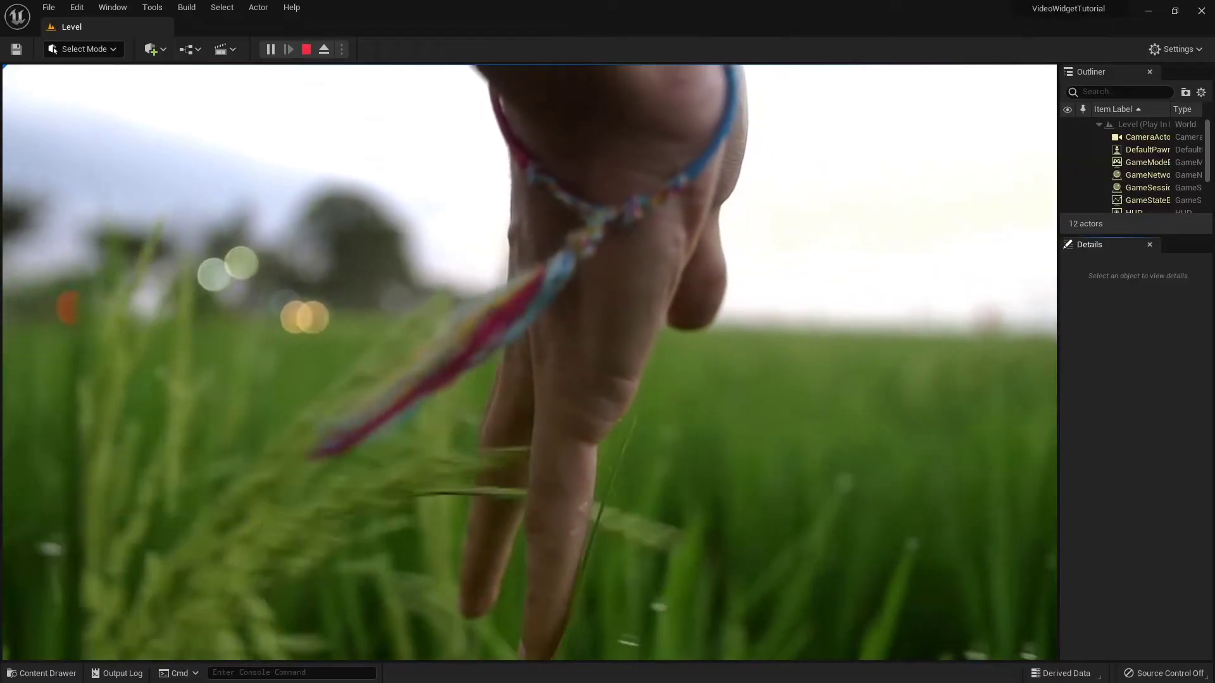
Create a level named Level in the Content folder and open it, saving the new asset
key("Escape")
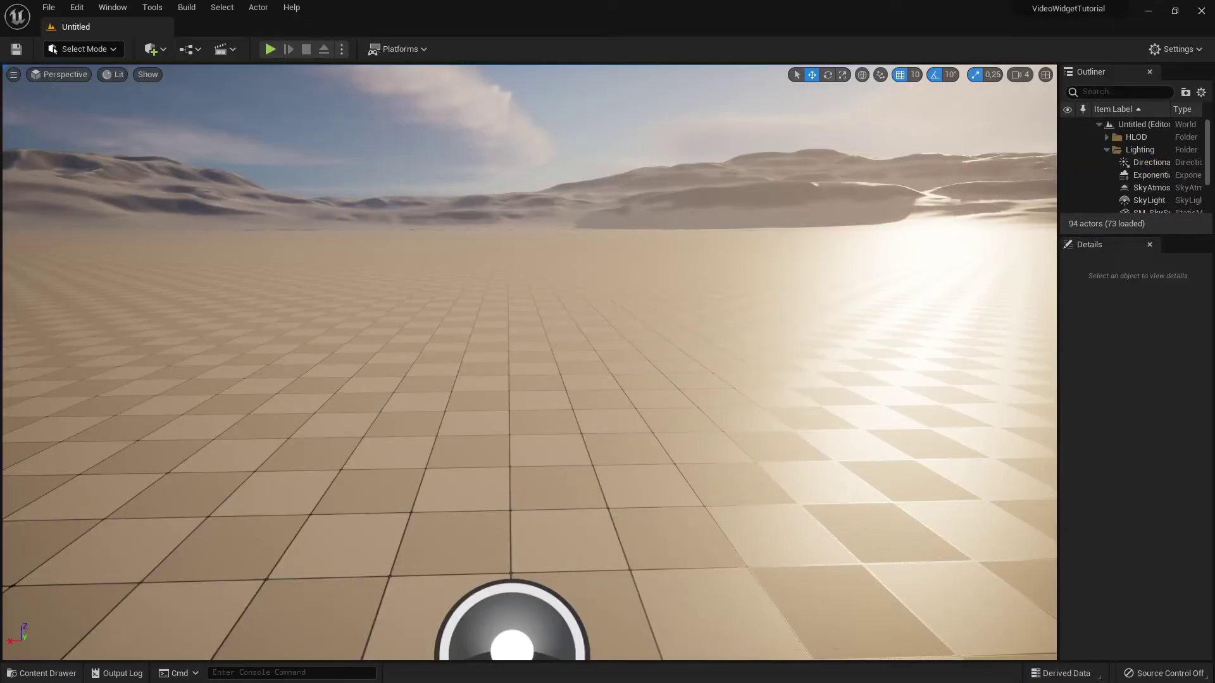
key("ctrl+space")
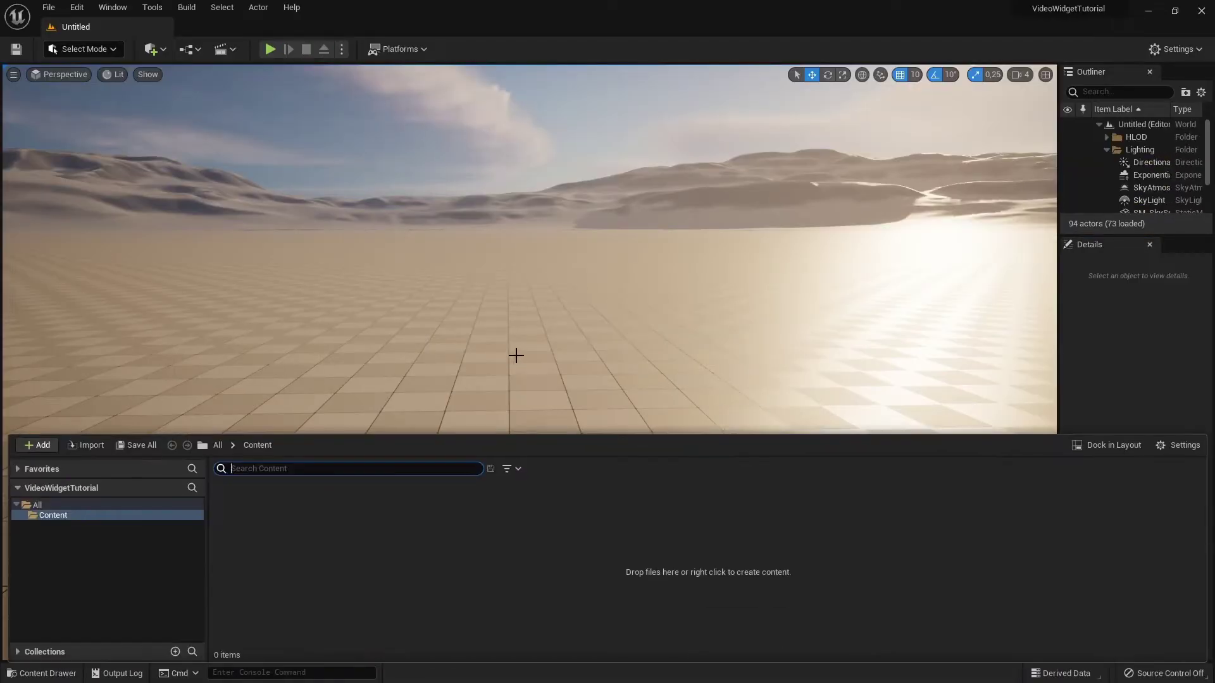
right_click(258, 514)
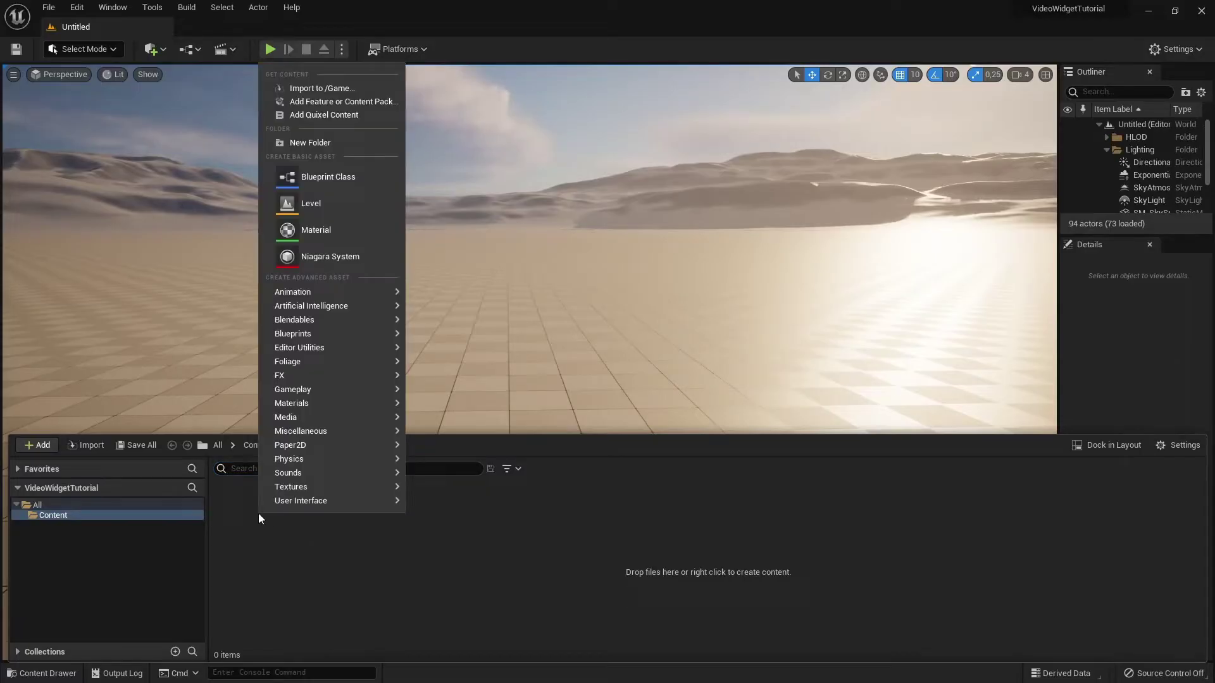
left_click(320, 208)
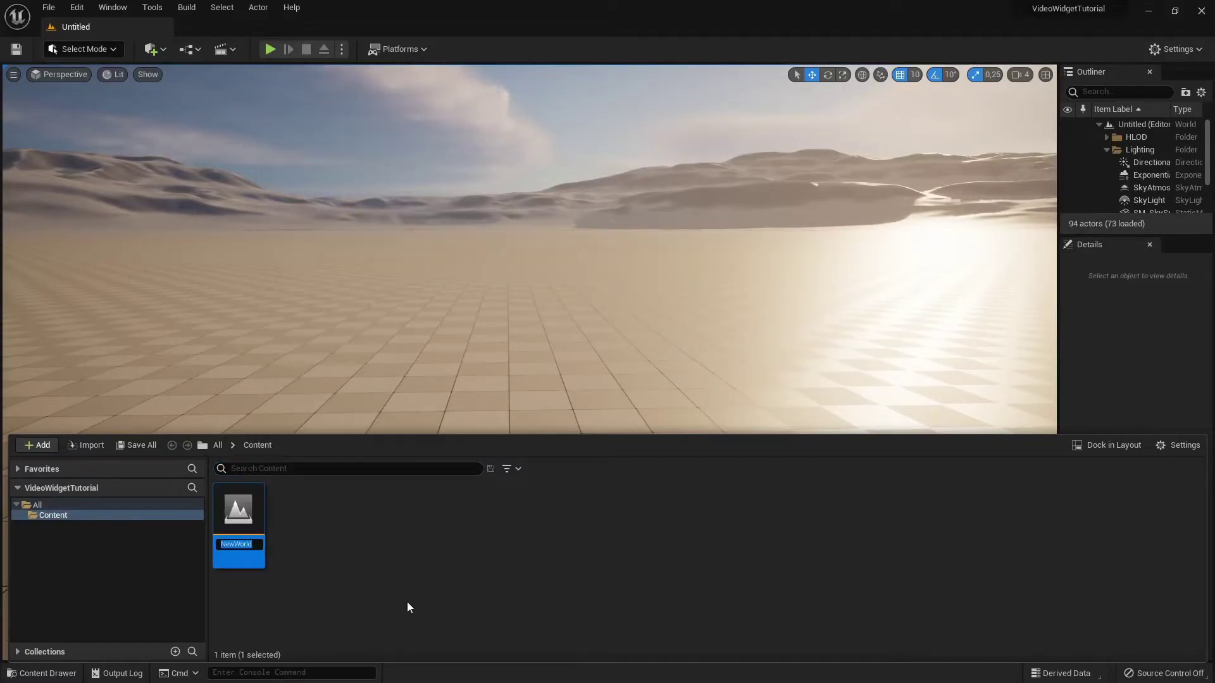
type("Level")
key("Return")
double_click(257, 508)
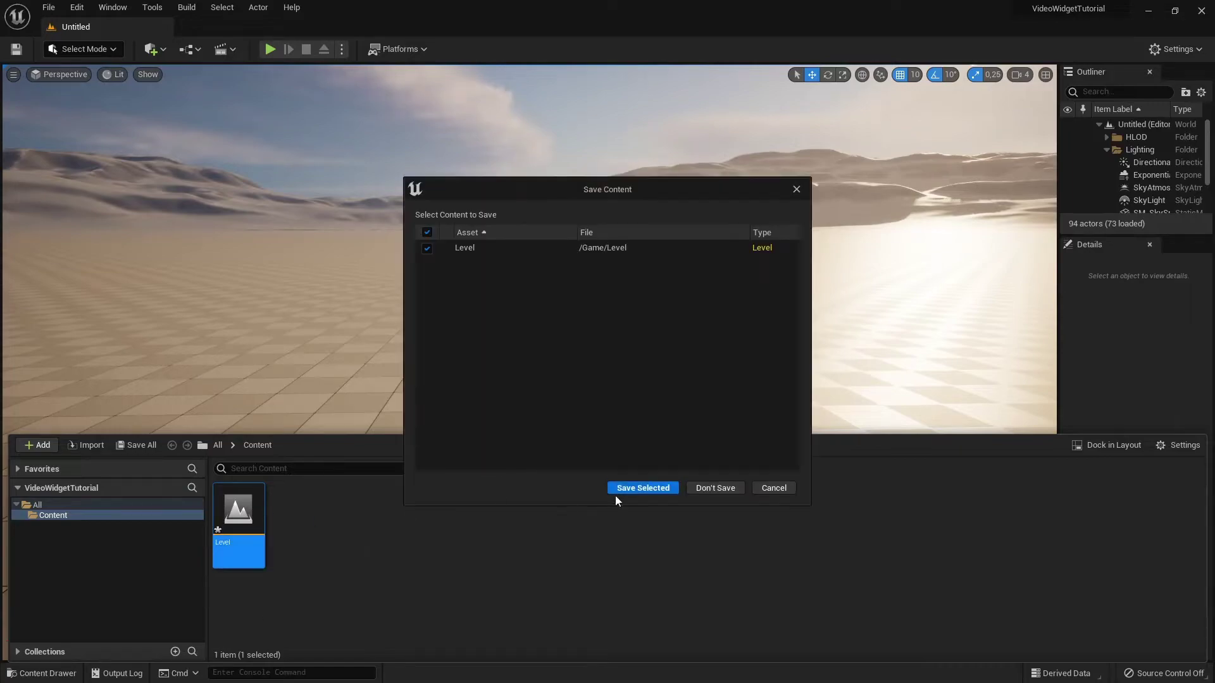
left_click(620, 496)
Create a folder named Movies in the project's Content folder
right_click(317, 516)
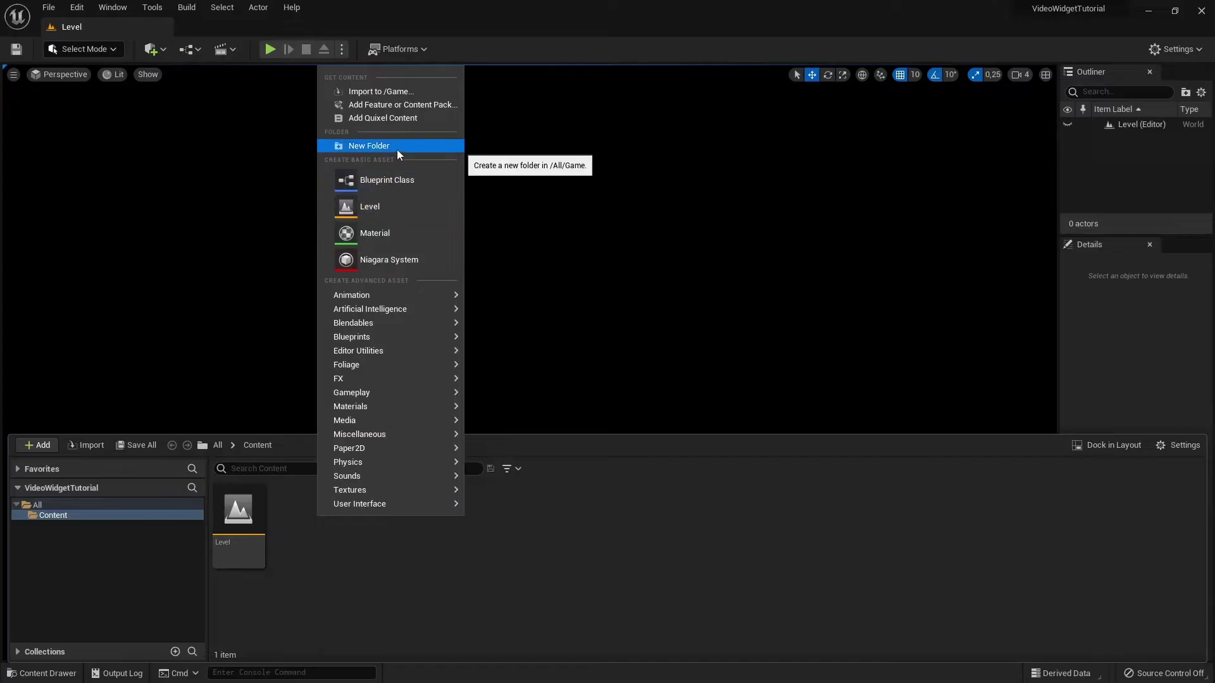
left_click(380, 146)
type("Movies")
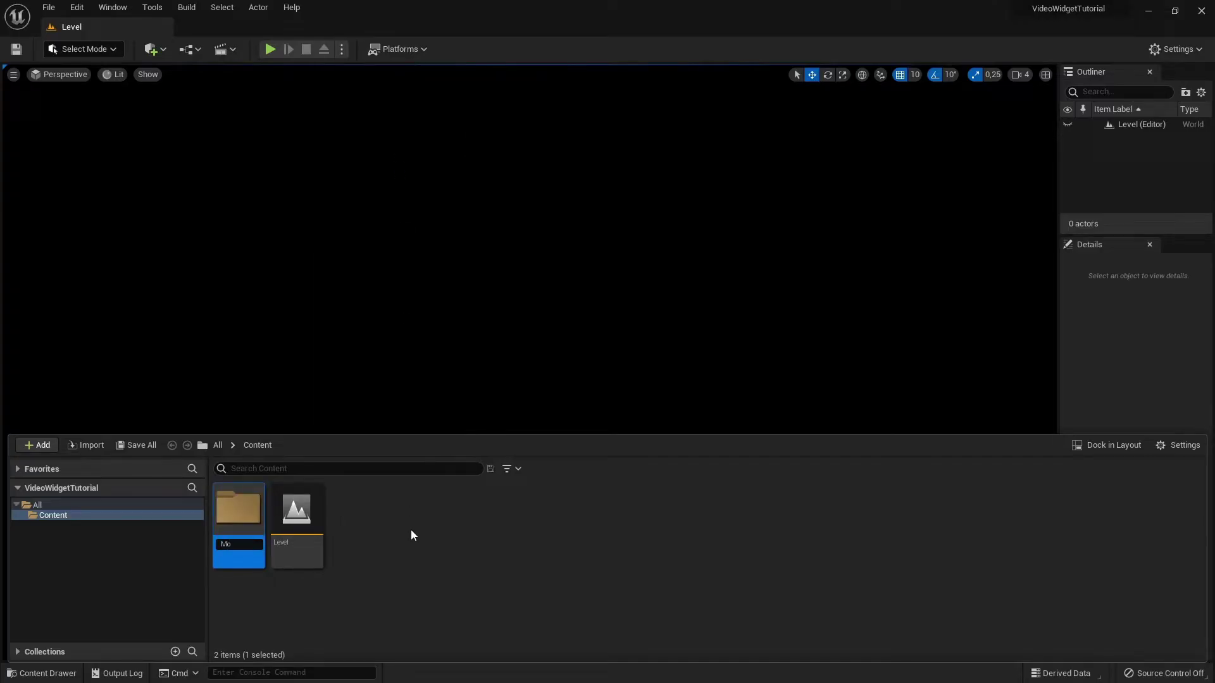
key("Return")
Switch to File Explorer and move Movie.mp4 from Downloads into the project's Content/Movies folder
left_click_drag(564, 13, 553, 470)
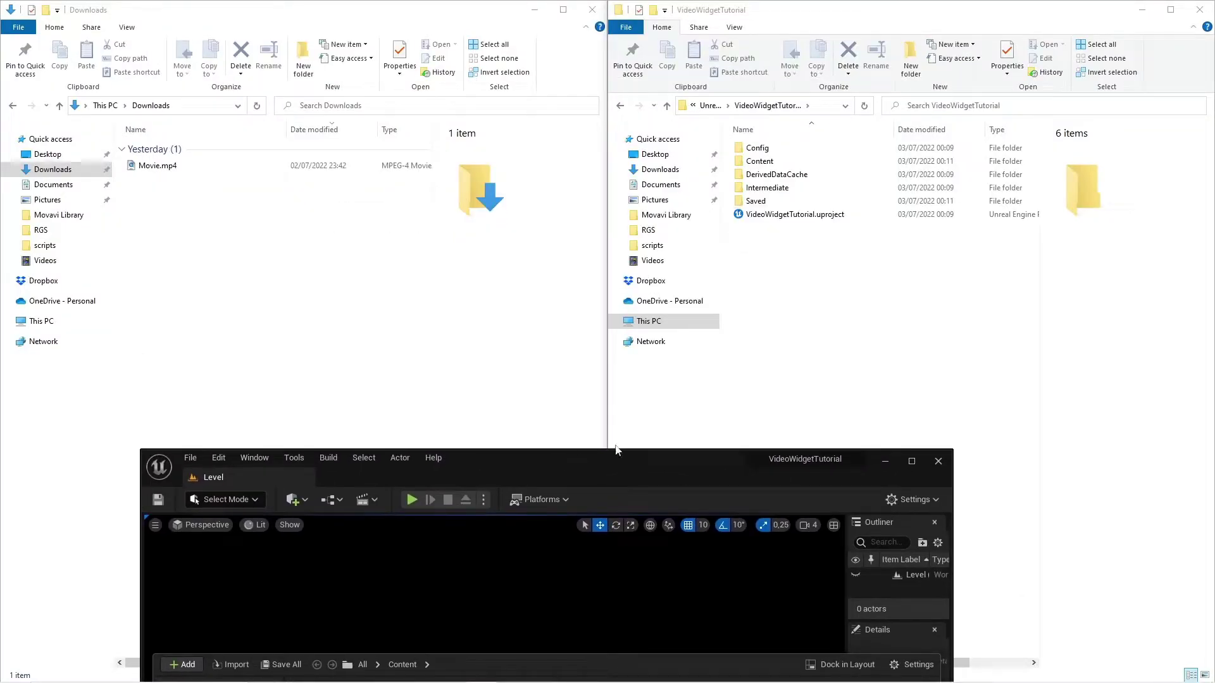
double_click(771, 166)
double_click(766, 172)
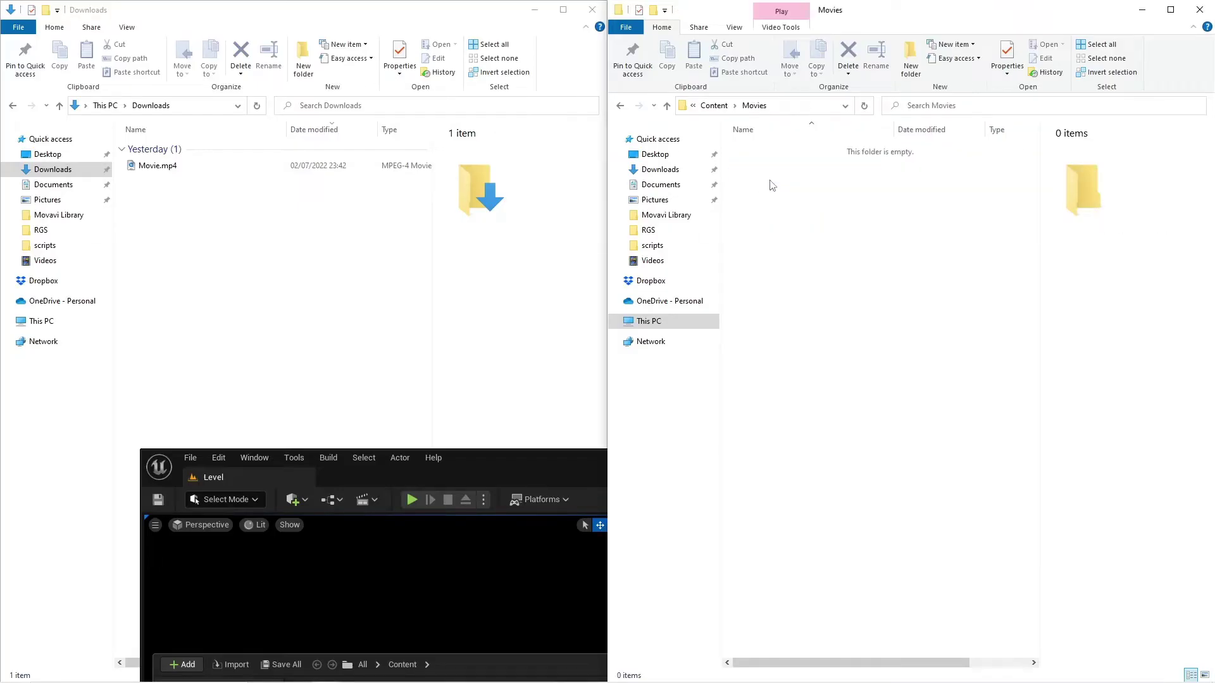
left_click_drag(157, 166, 854, 230)
left_click(844, 235)
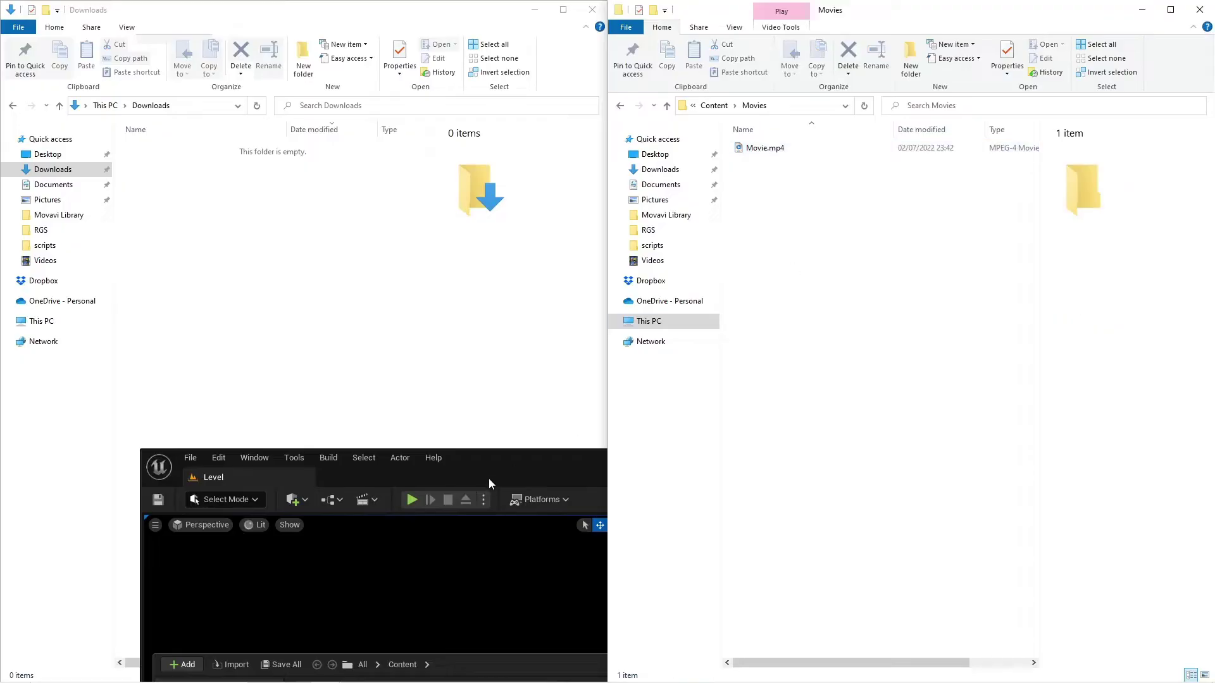
Import Movie.mp4 from File Explorer into the Movies folder of the Unreal Editor project
left_click(499, 460)
left_click_drag(499, 461, 429, 156)
double_click(250, 441)
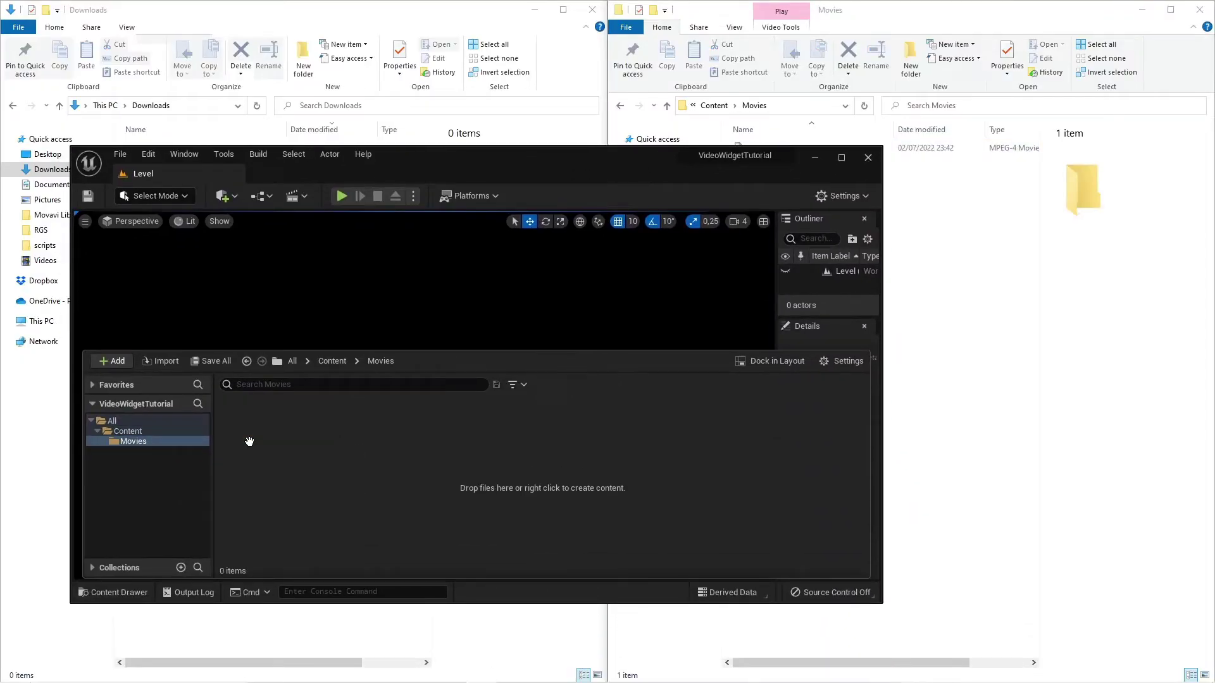
left_click(964, 294)
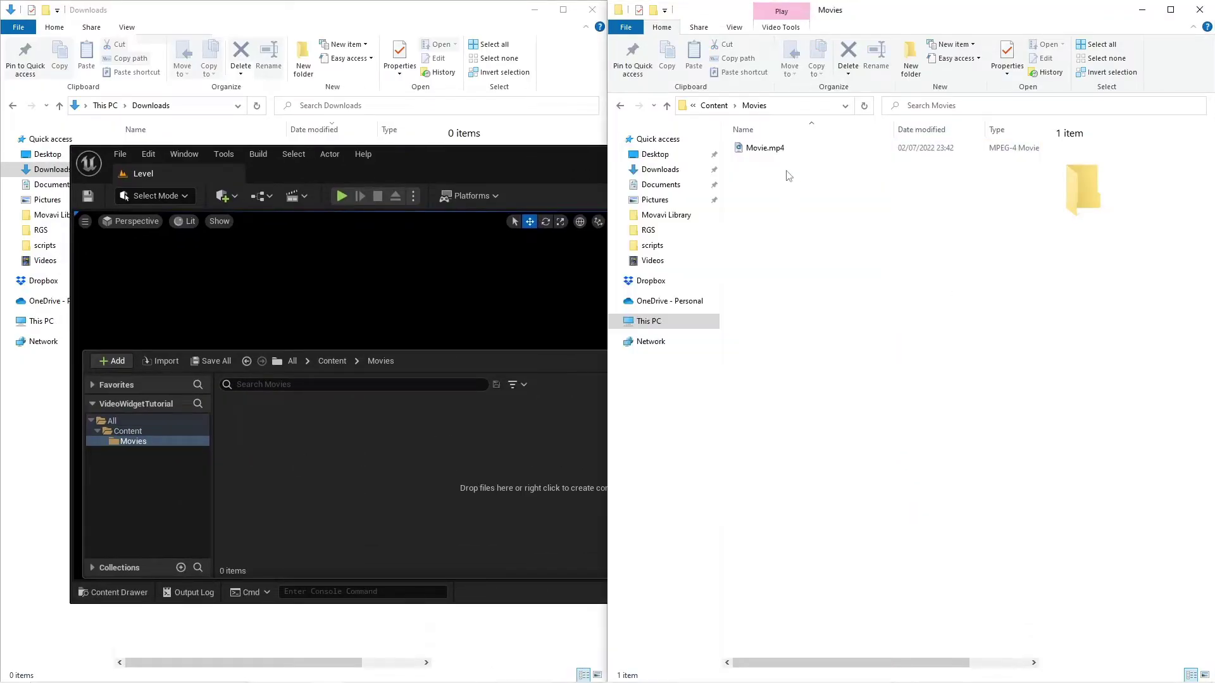
left_click_drag(766, 149, 381, 483)
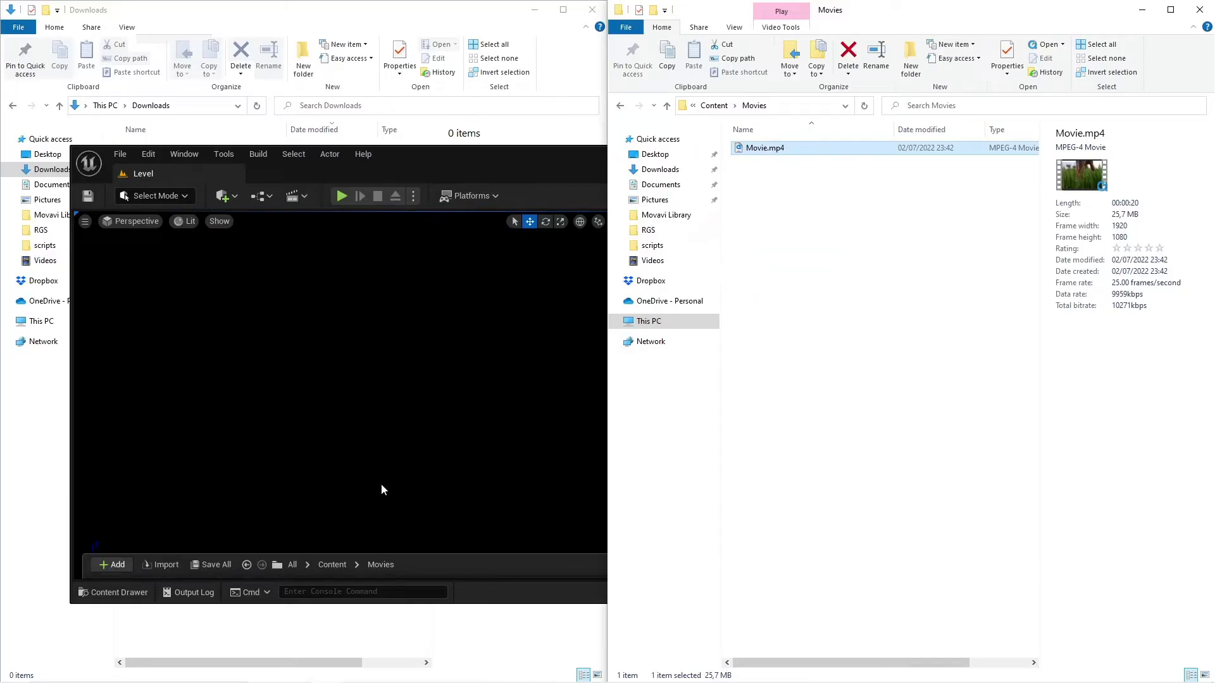
double_click(536, 159)
key("ctrl+space")
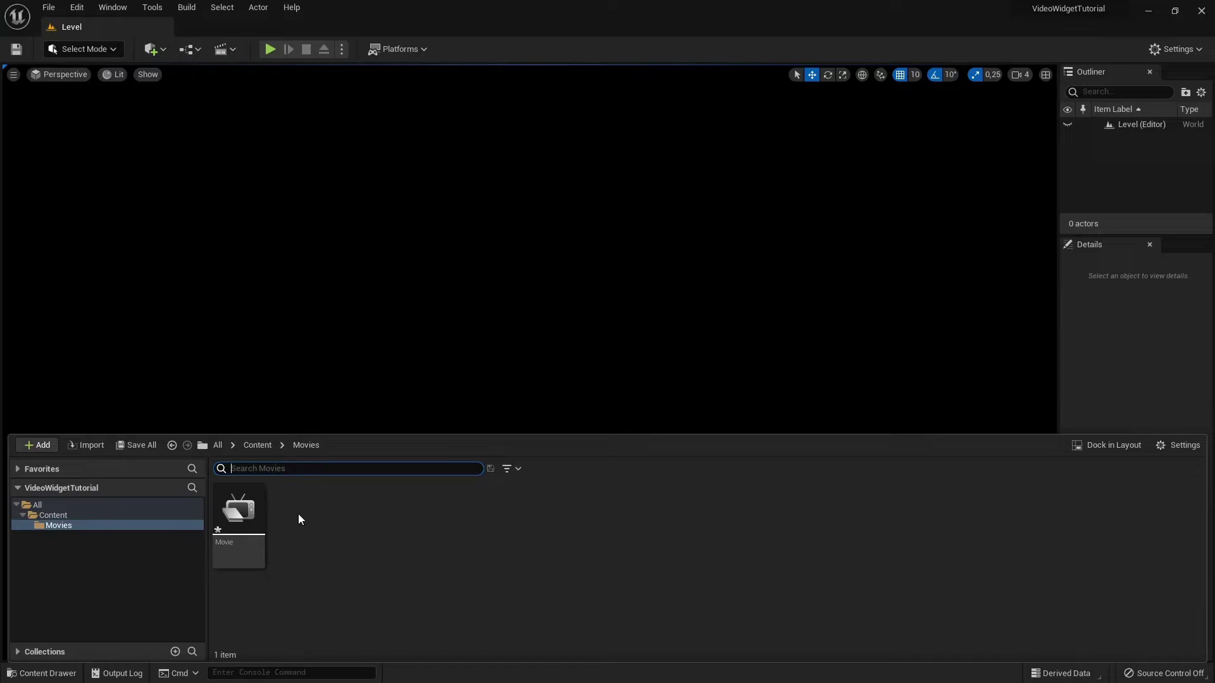
Create a folder named VideoWidget in the Content folder and open it
left_click(258, 446)
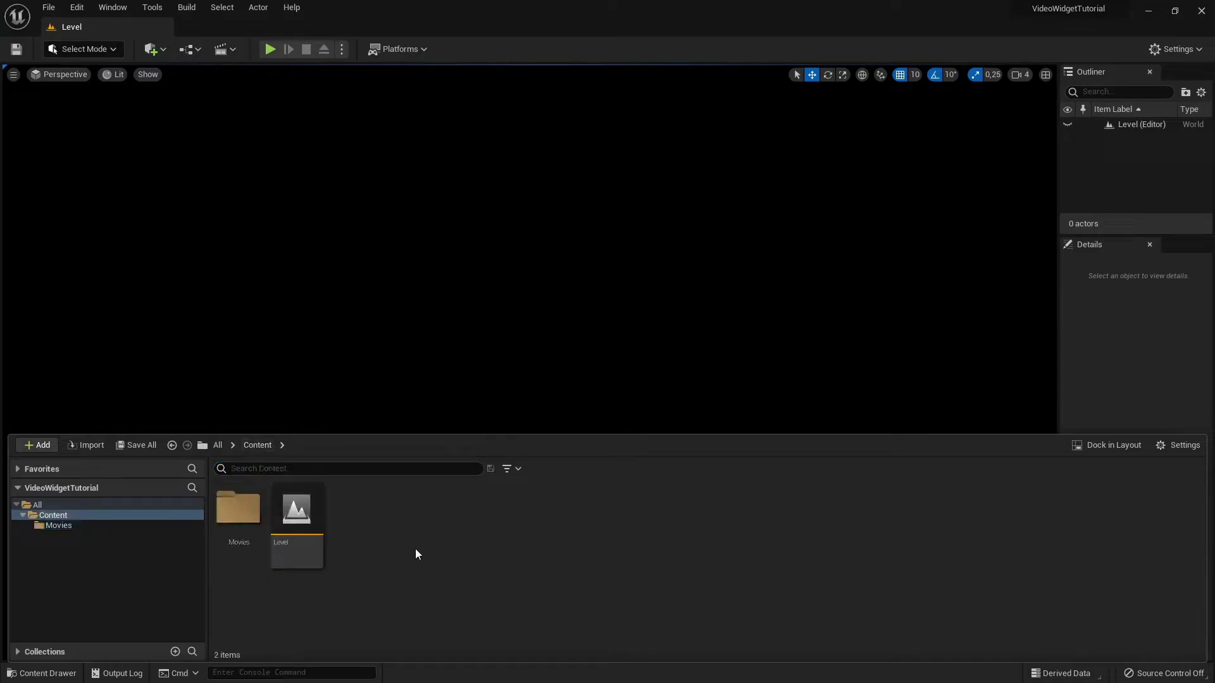
right_click(363, 524)
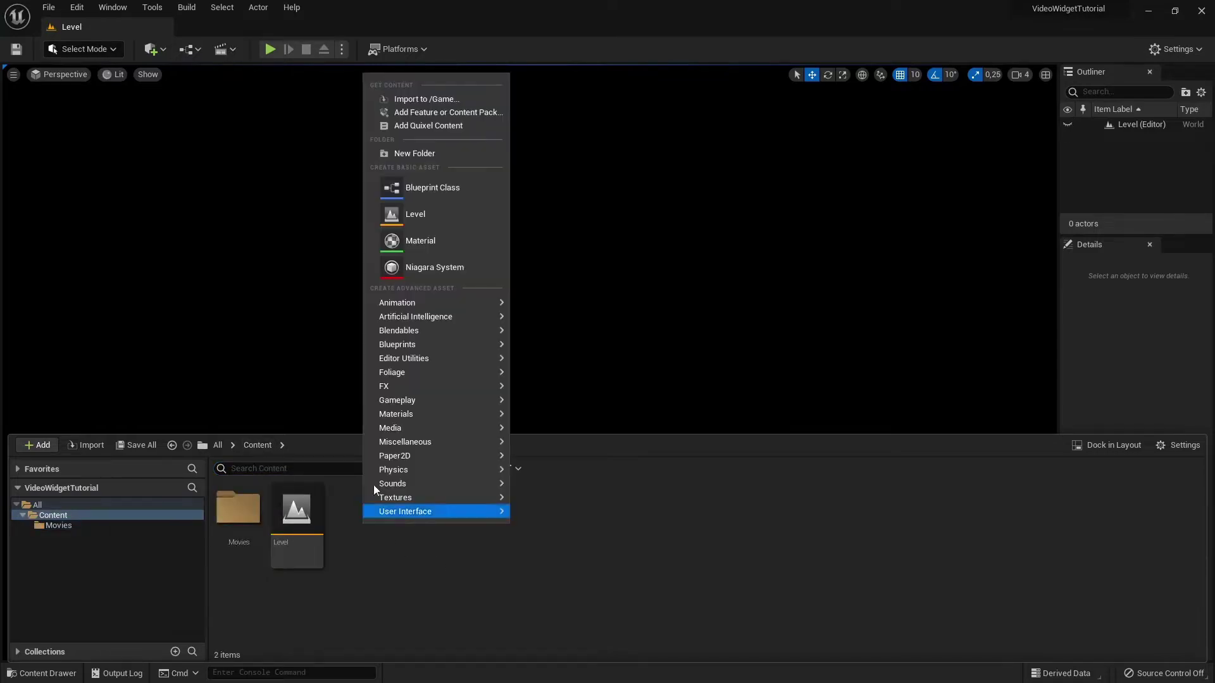
left_click(434, 153)
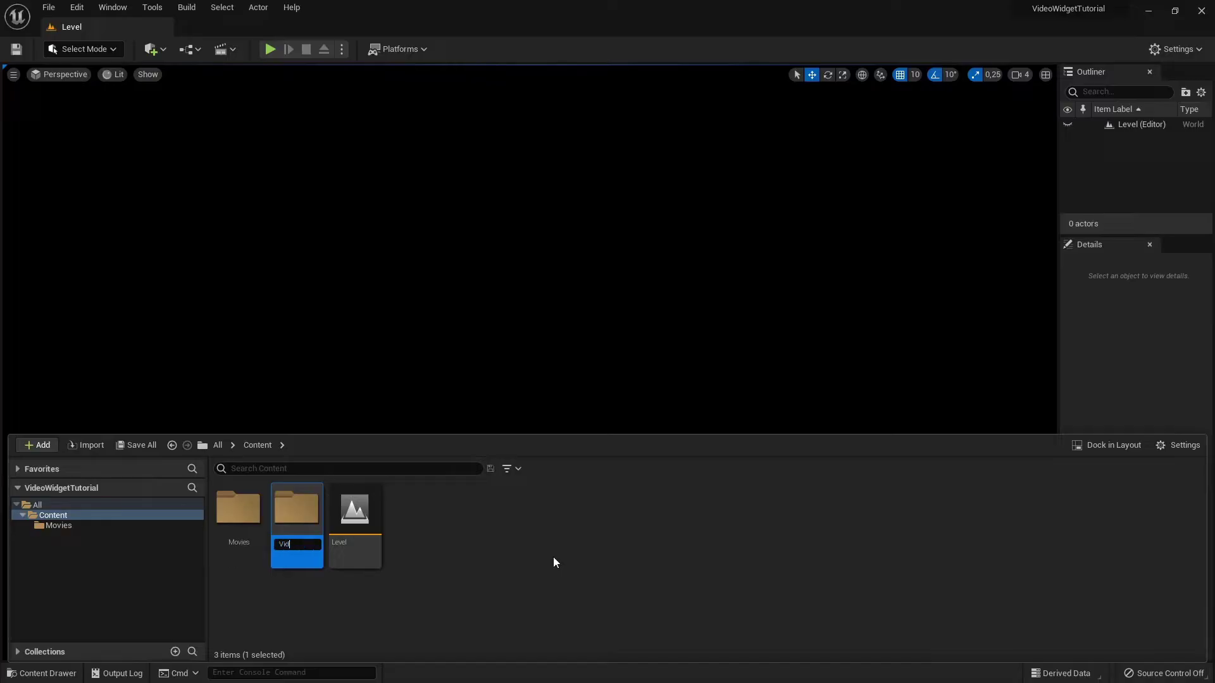
type("VideoWidget")
key("Return")
double_click(298, 510)
Create a Media Player in the VideoWidget folder, including a linked video output MediaTexture asset
right_click(268, 537)
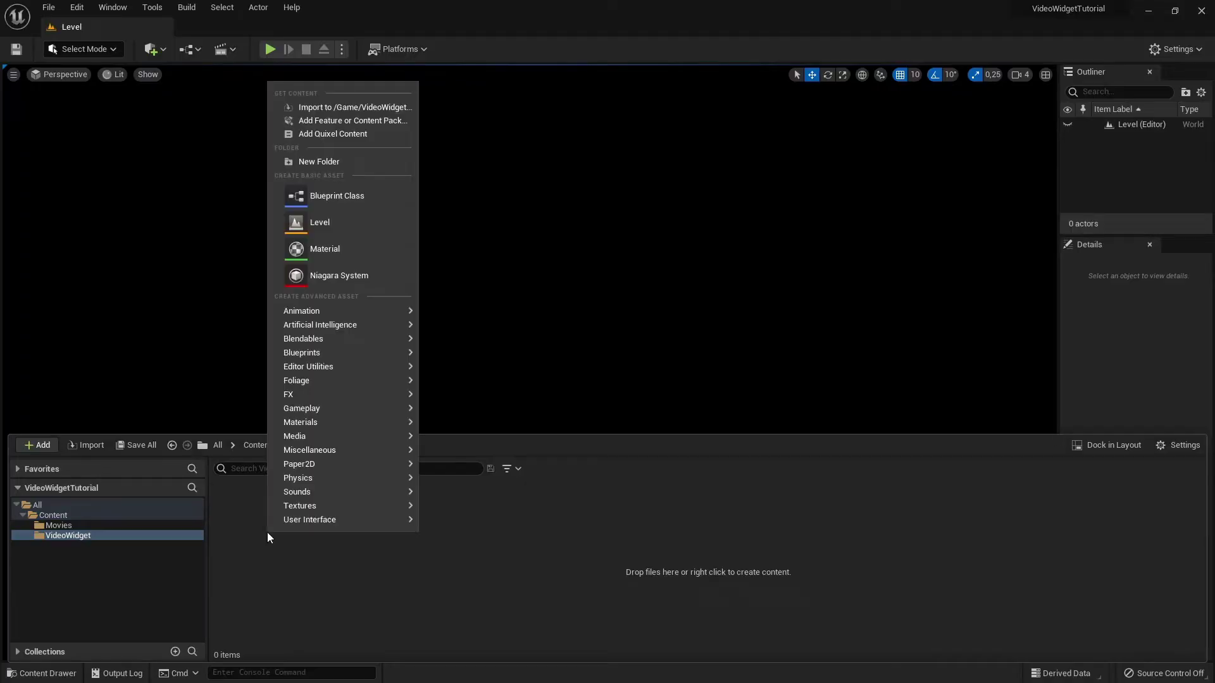
type("medi")
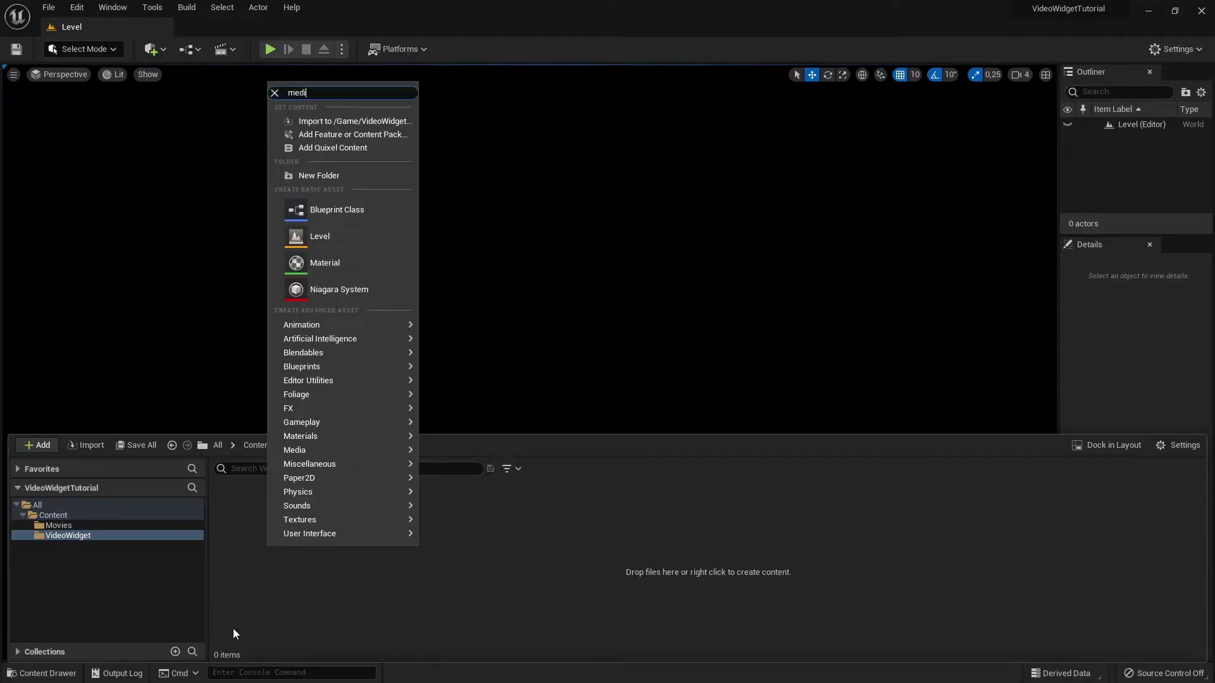
type("a")
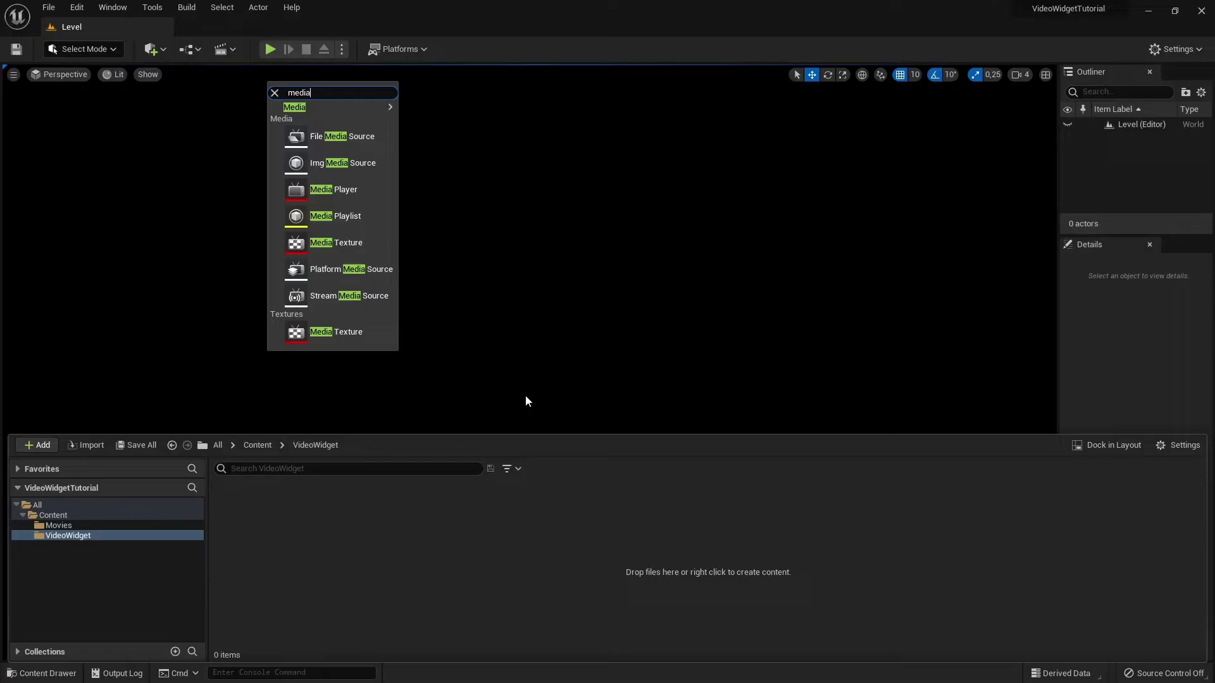
left_click(345, 191)
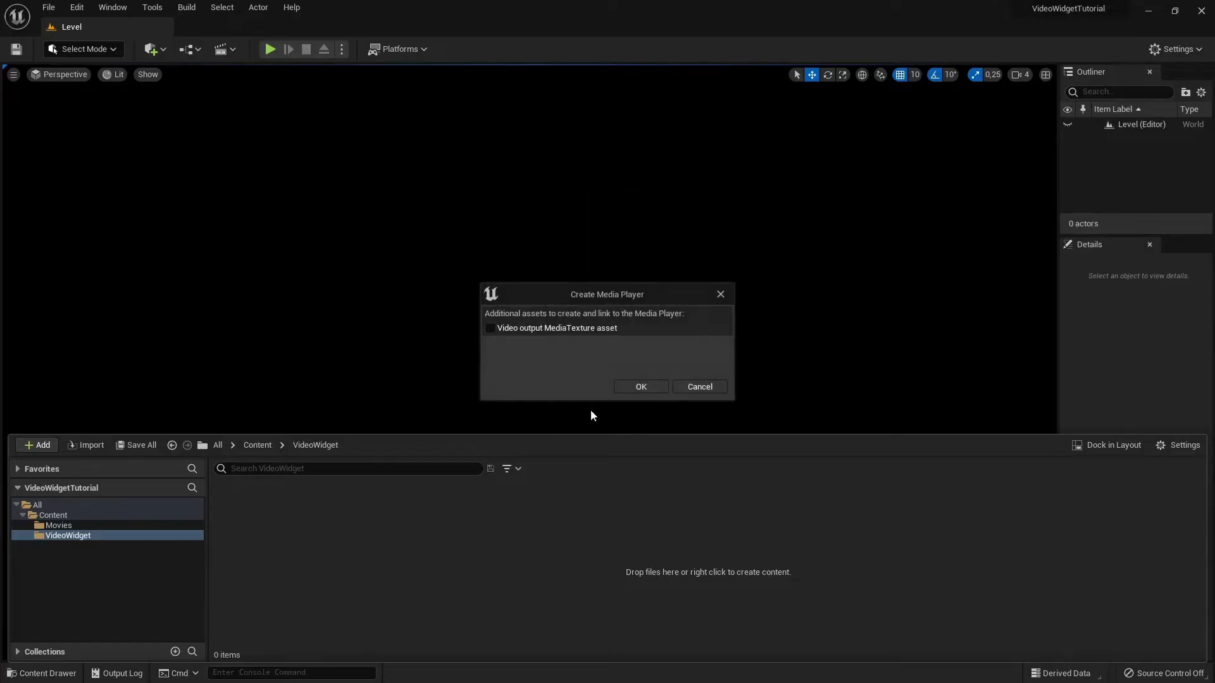
left_click(640, 387)
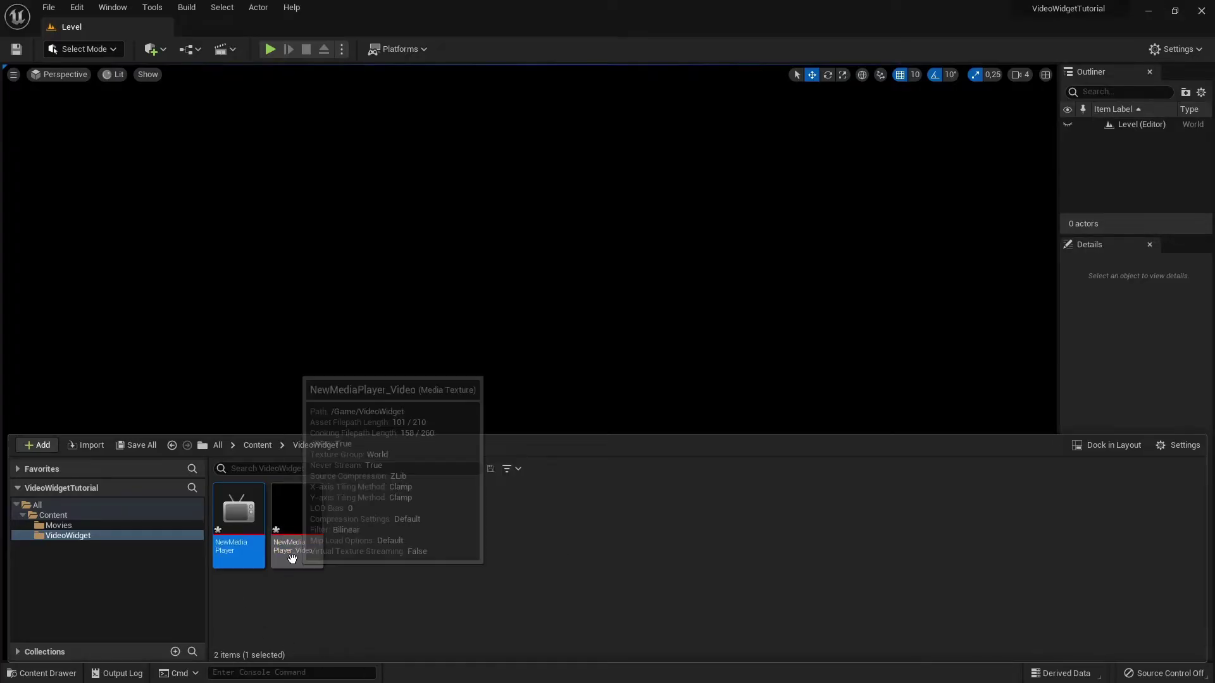
Create a material from the media player's video texture, keeping the default name
left_click(307, 516)
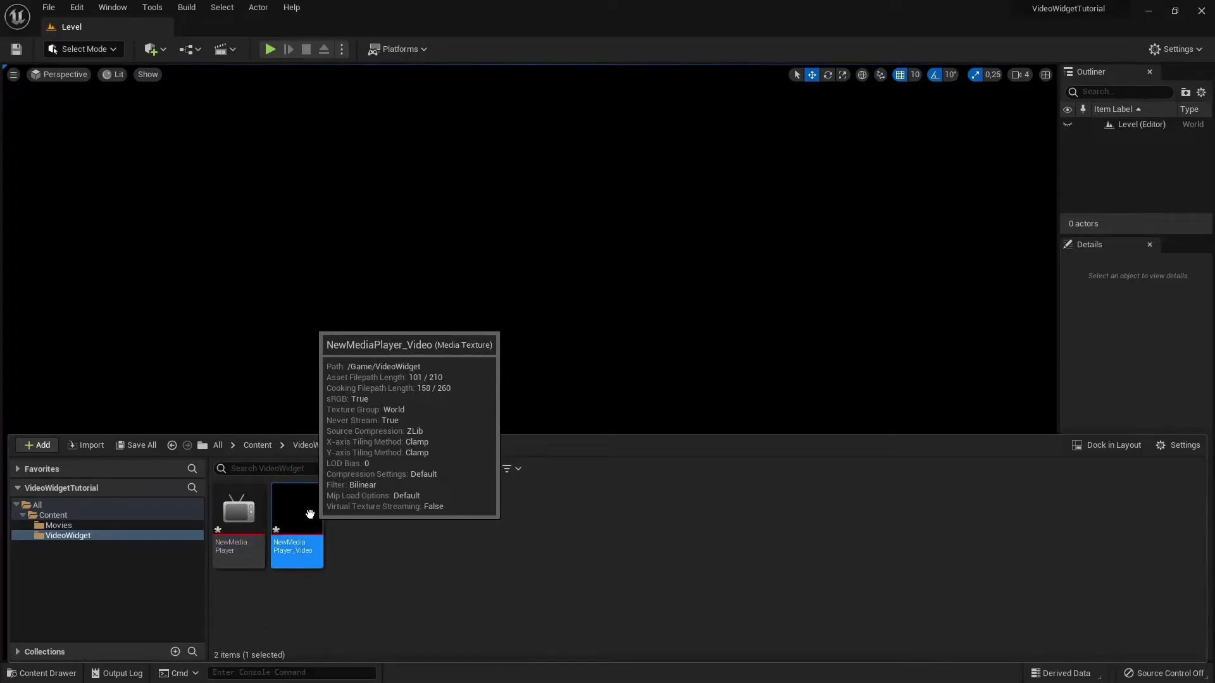
right_click(310, 514)
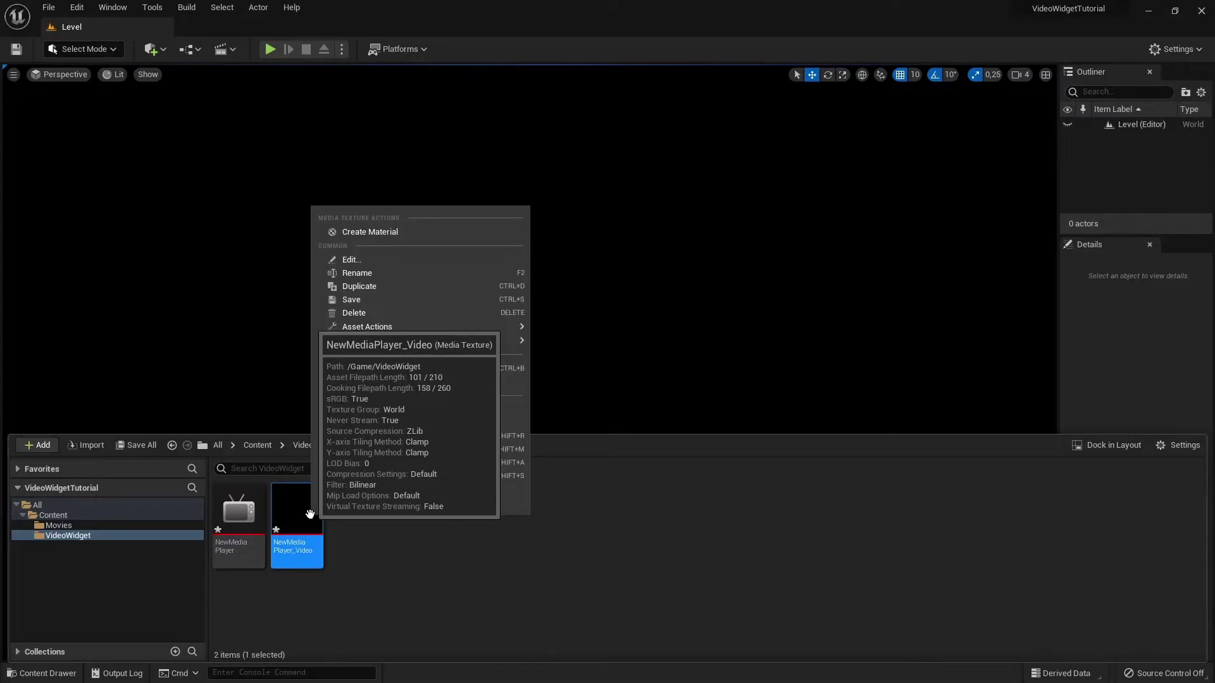
left_click(392, 232)
key("Return")
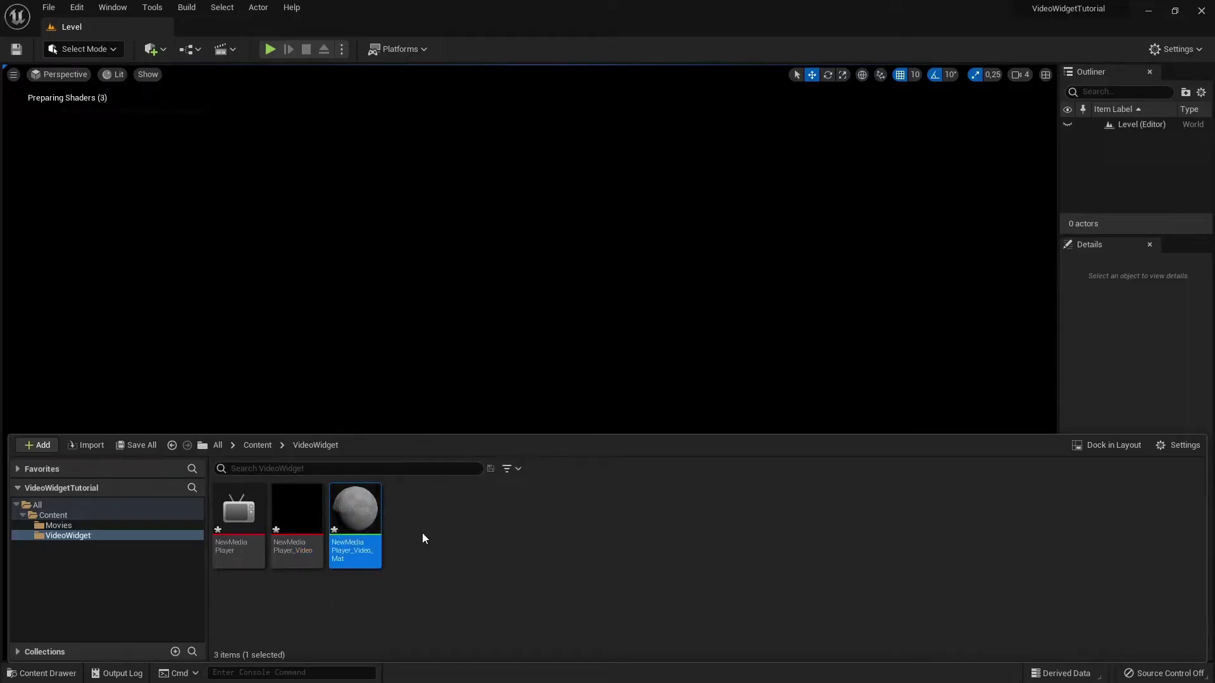
Examine the settings of the new media player and its media texture, closing each editor again
double_click(241, 501)
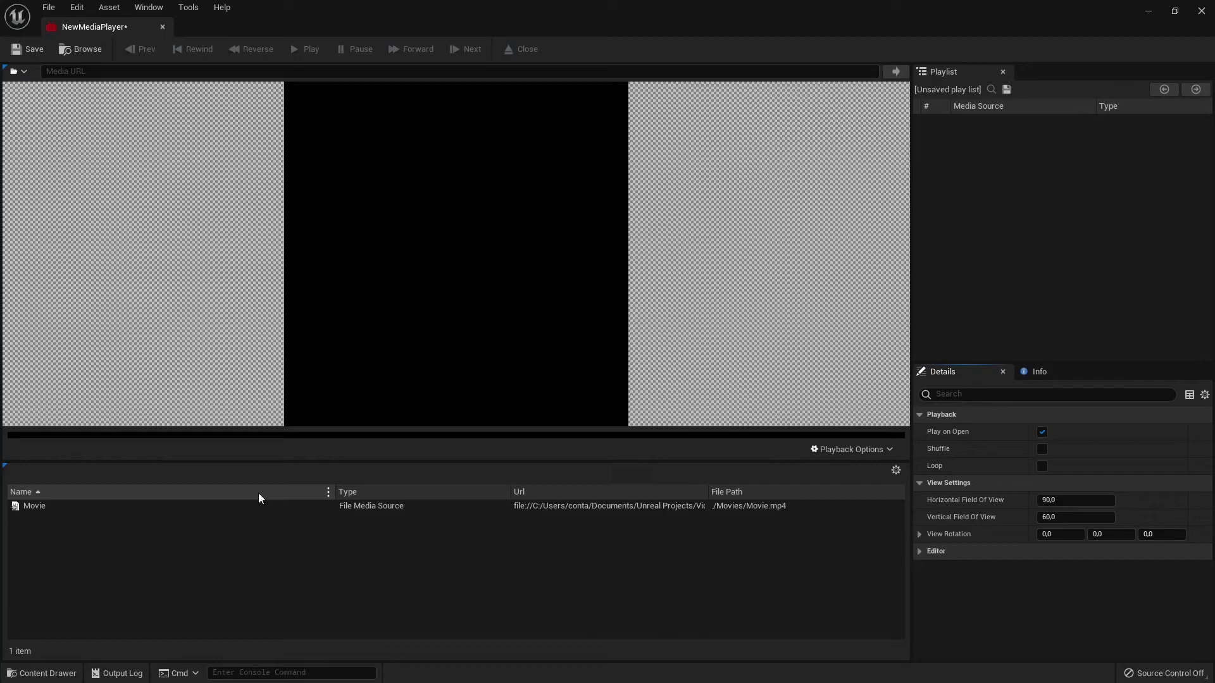
left_click(163, 27)
key("ctrl+space")
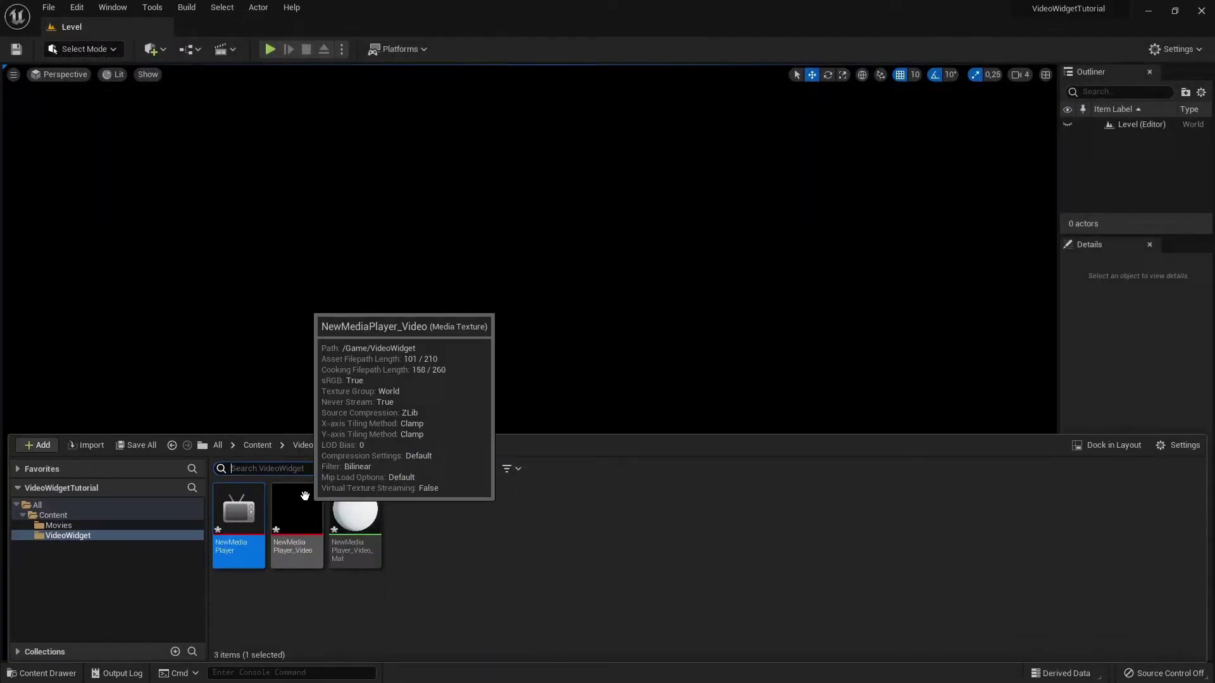
double_click(298, 502)
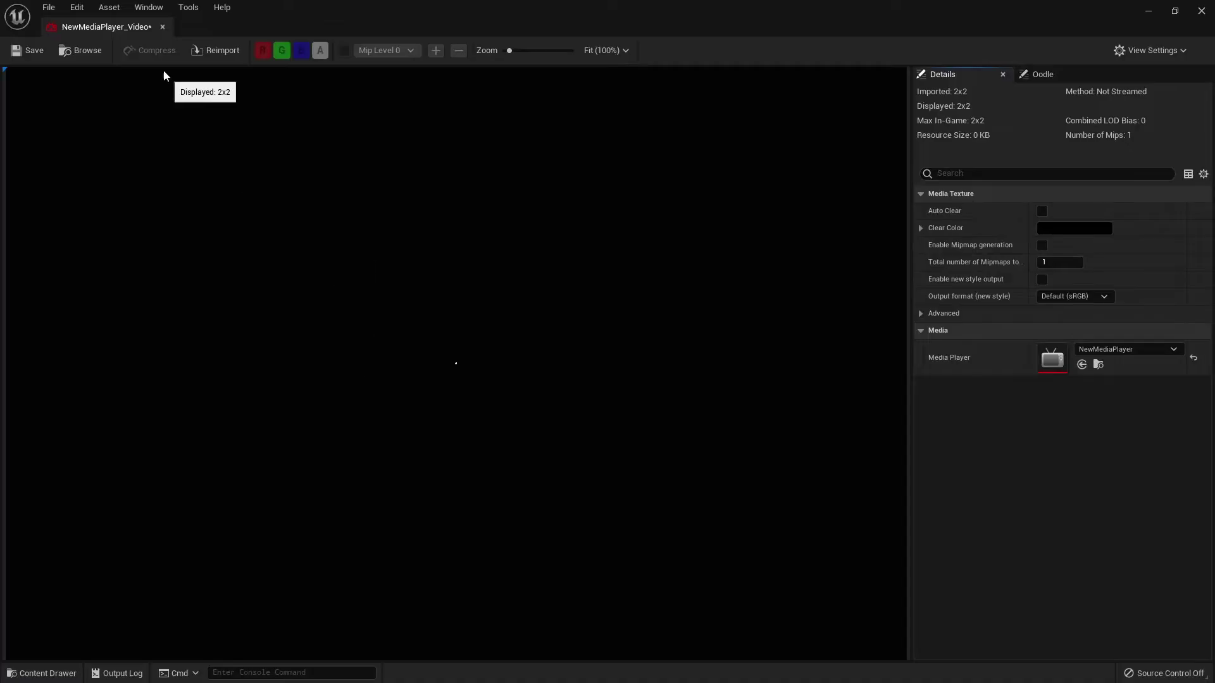
left_click(162, 26)
Set the video material's domain to User Interface, connect the Texture Sample's RGB output to Final Color, and save the material
key("ctrl+space")
double_click(354, 511)
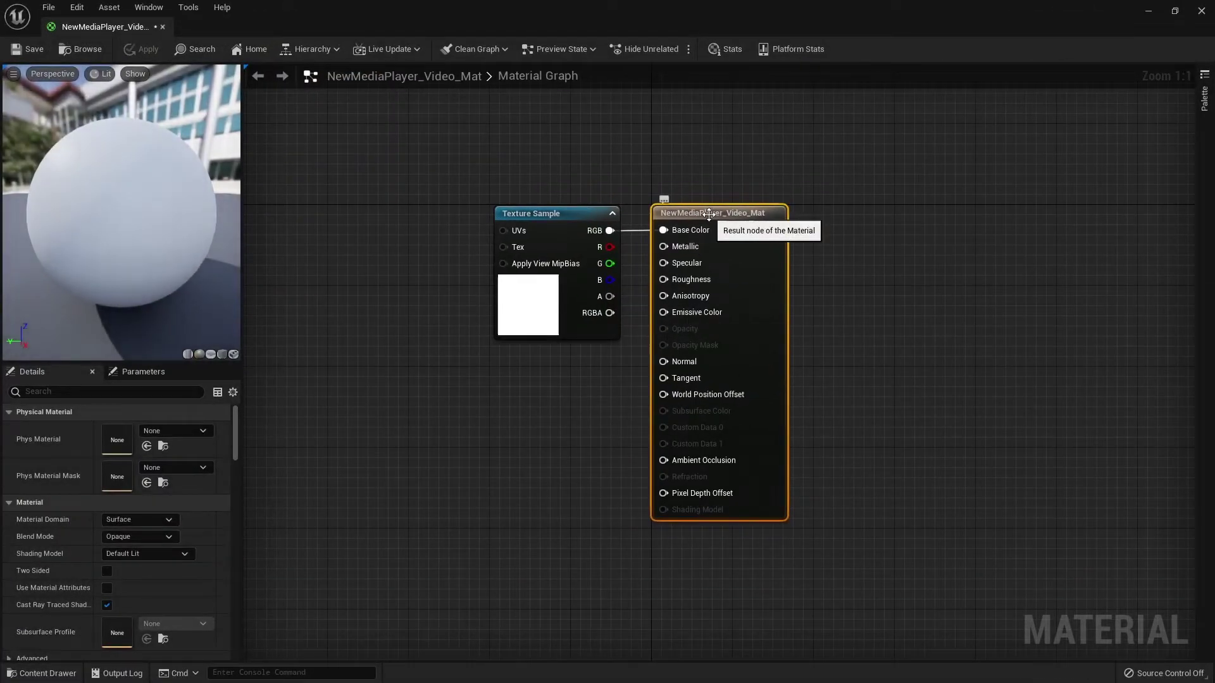
left_click(115, 520)
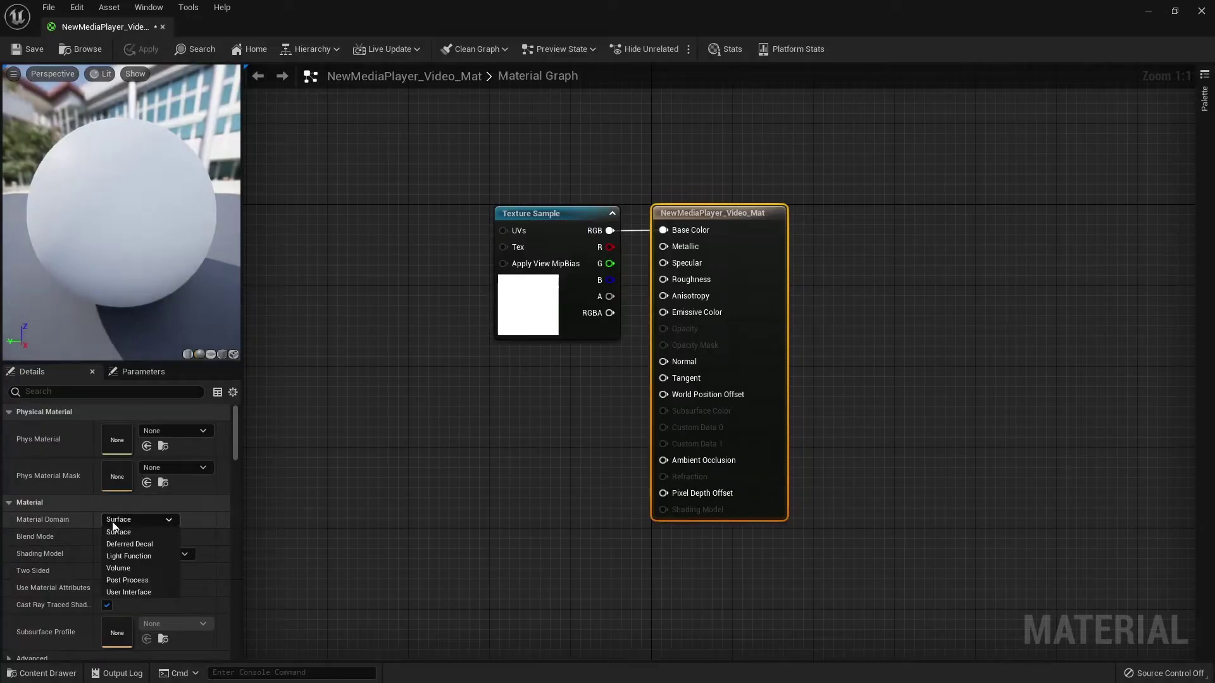
left_click(141, 592)
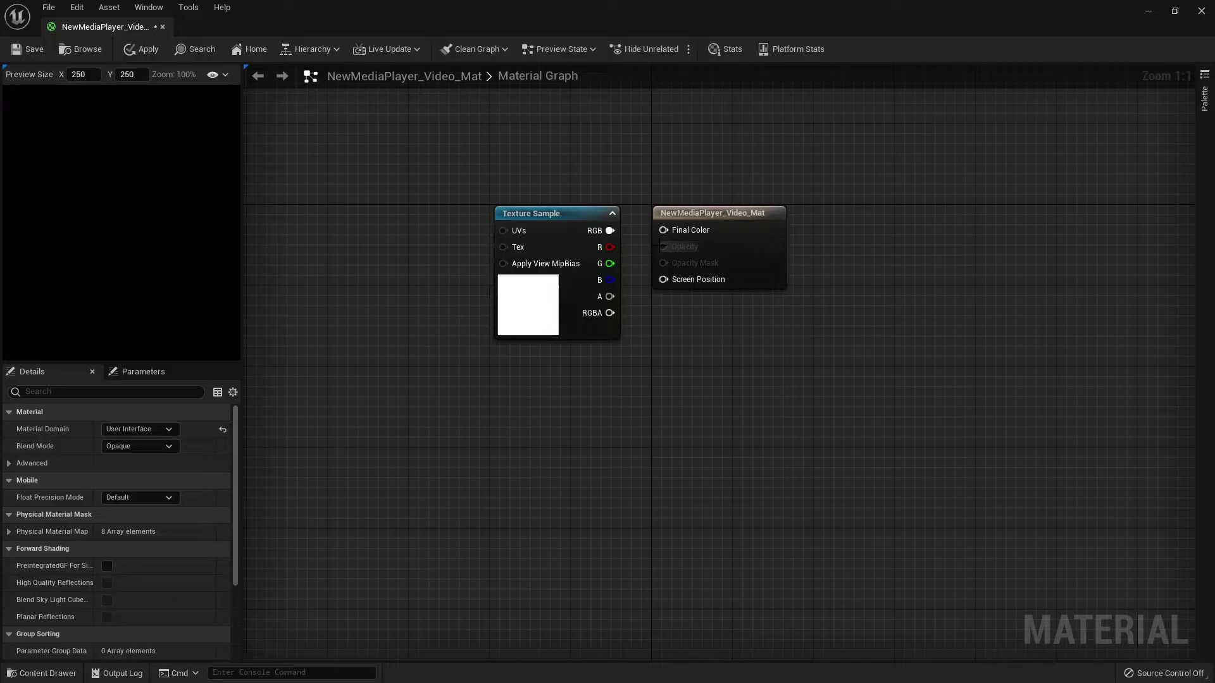
left_click_drag(610, 230, 663, 229)
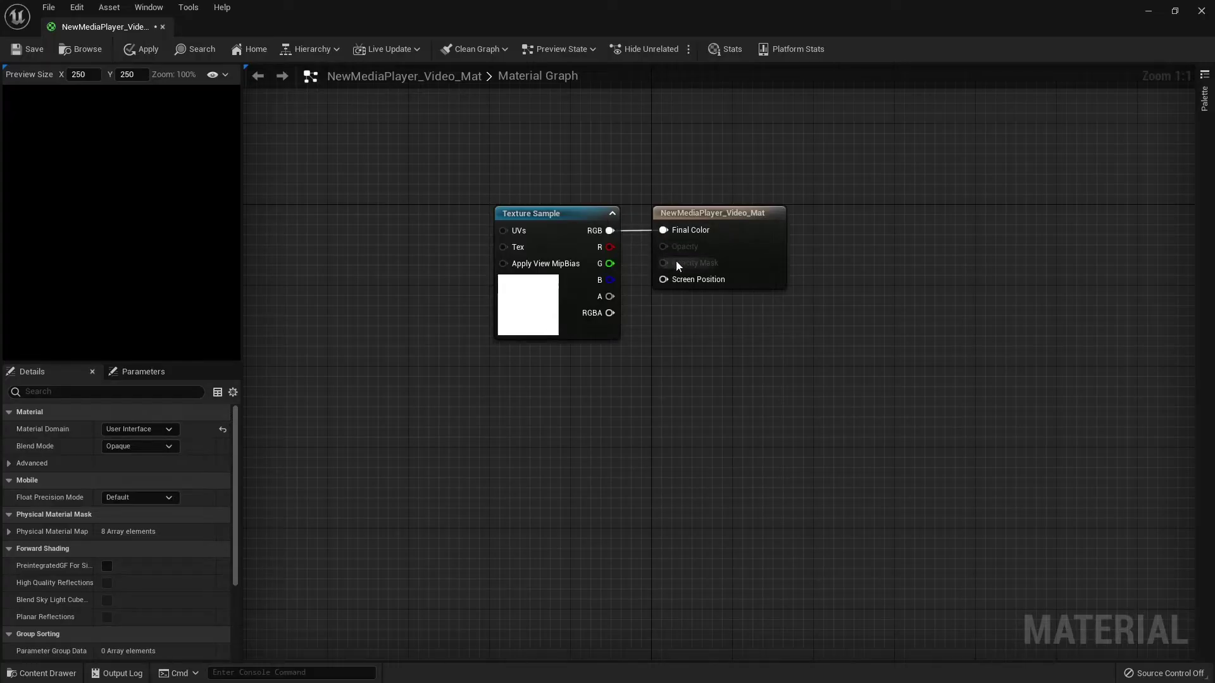
left_click(28, 51)
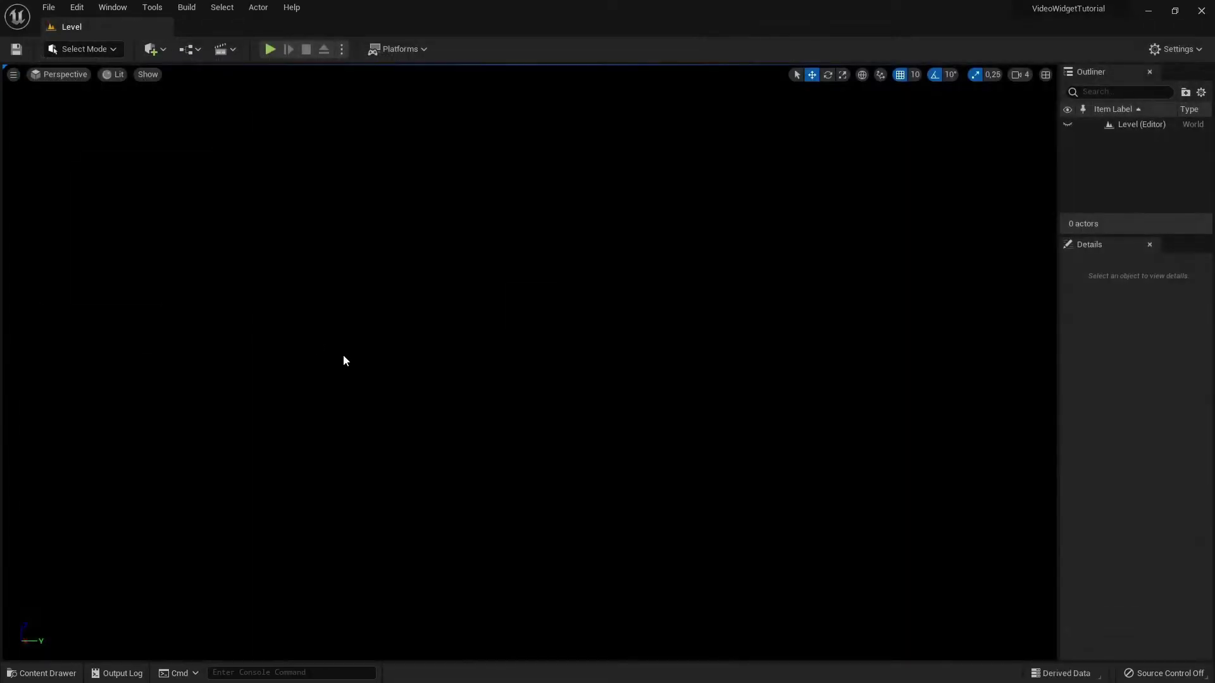
Create a Widget Blueprint based on User Widget in the VideoWidget folder and name it VideoWidget
key("ctrl+space")
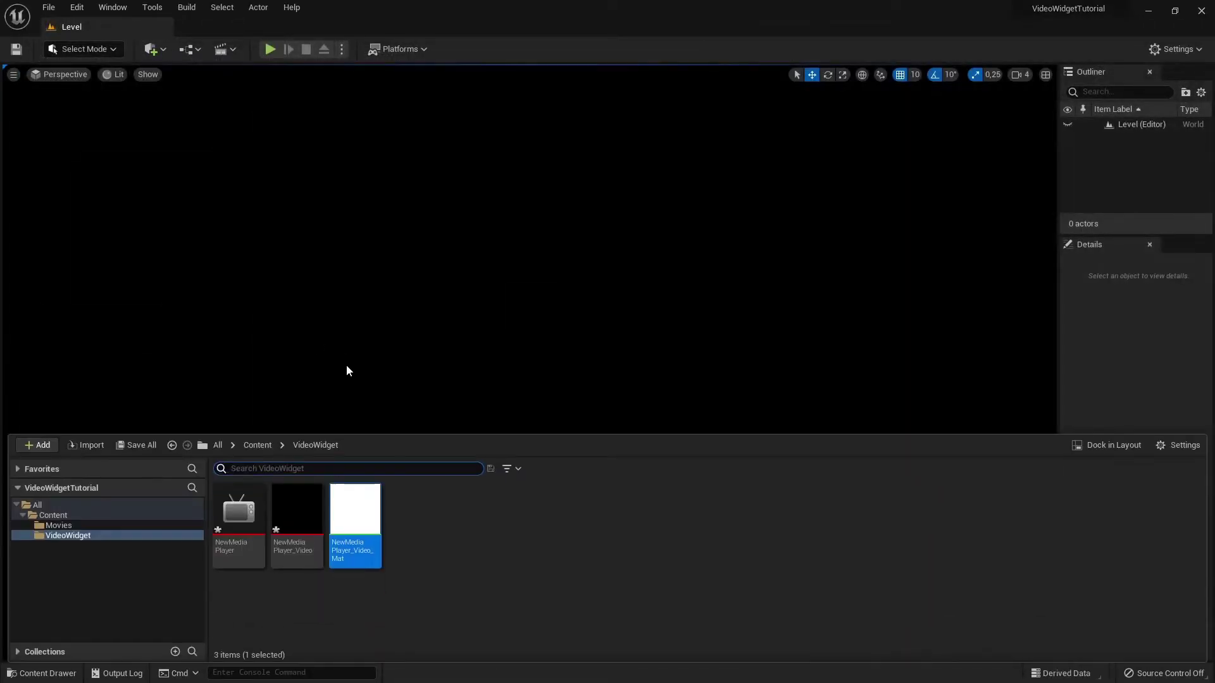
left_click(436, 514)
right_click(415, 515)
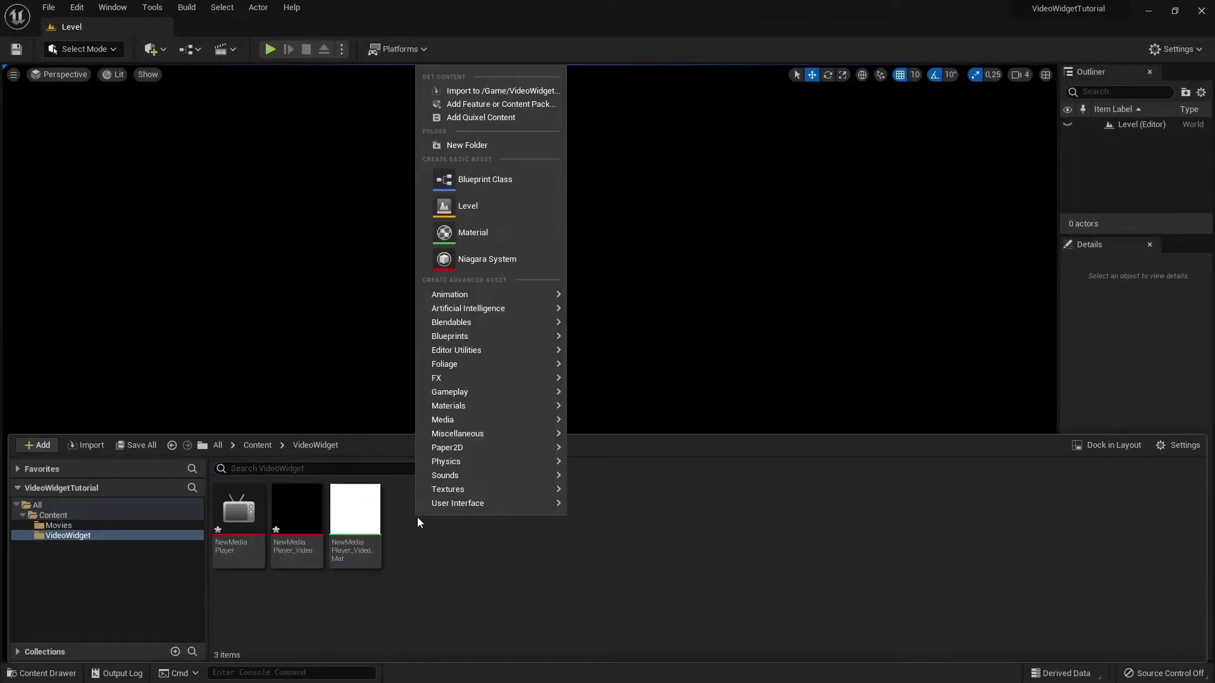
mouse_move(484, 504)
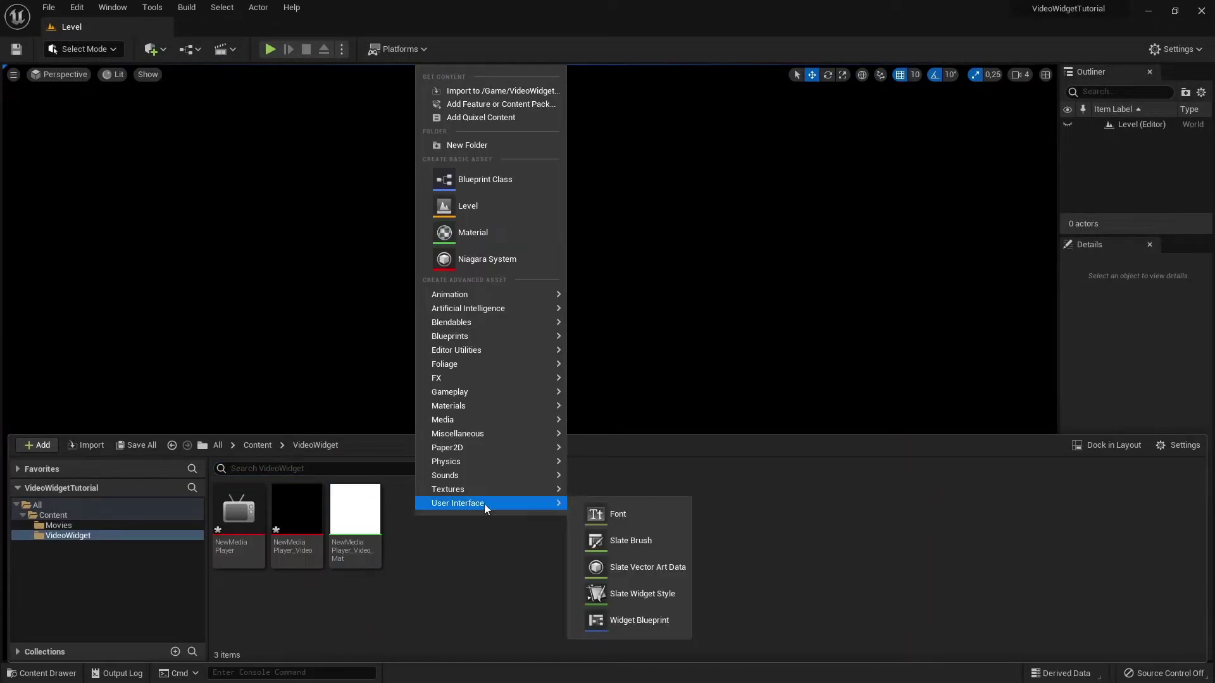
left_click(624, 620)
left_click(487, 247)
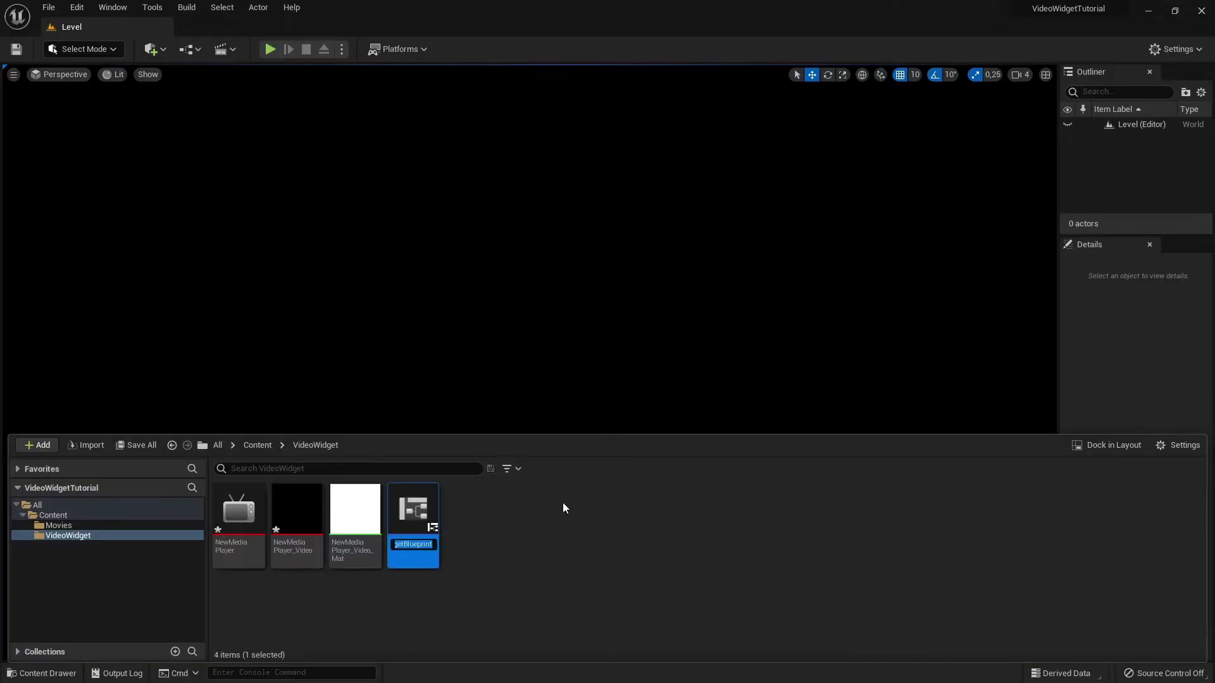
type("VideoWidget")
key("Return")
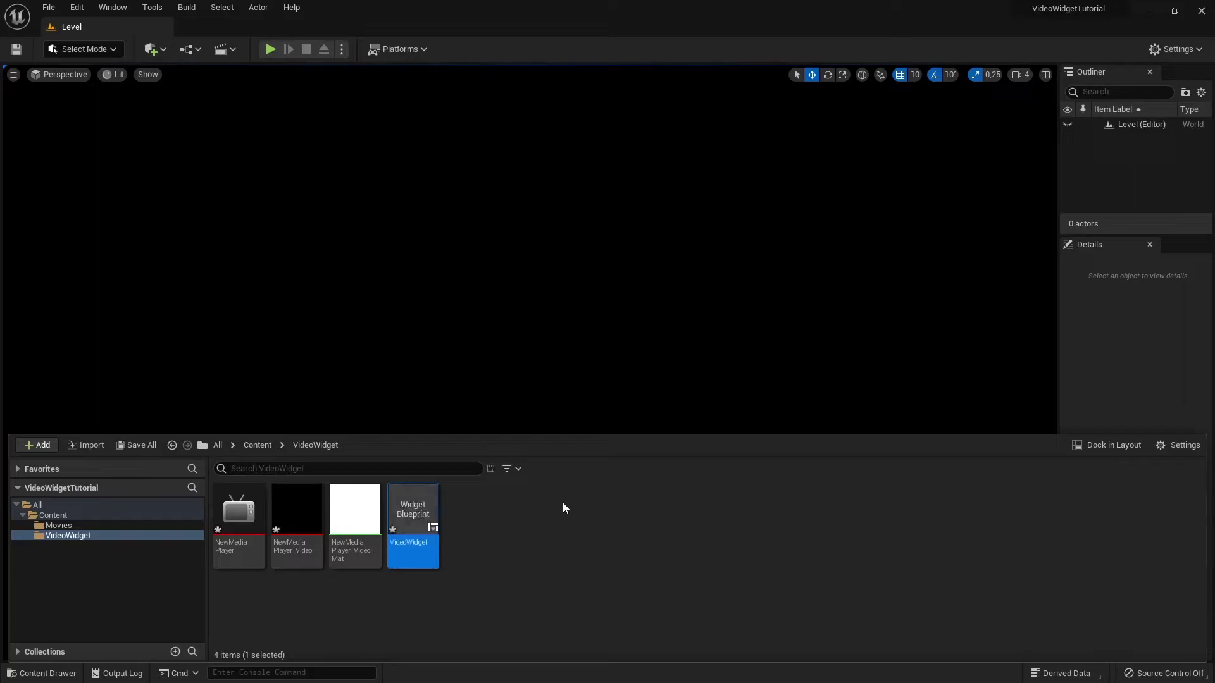
Open the VideoWidget blueprint and add a Canvas Panel as its root element
double_click(400, 504)
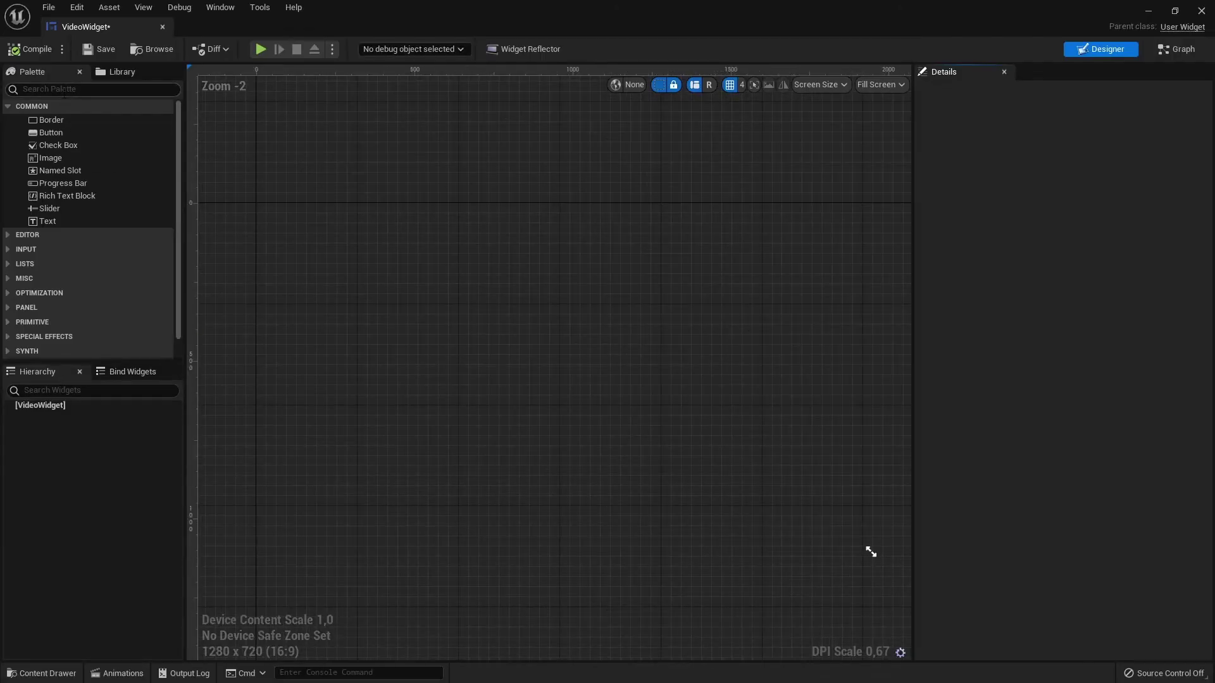
left_click(63, 89)
type("canvas")
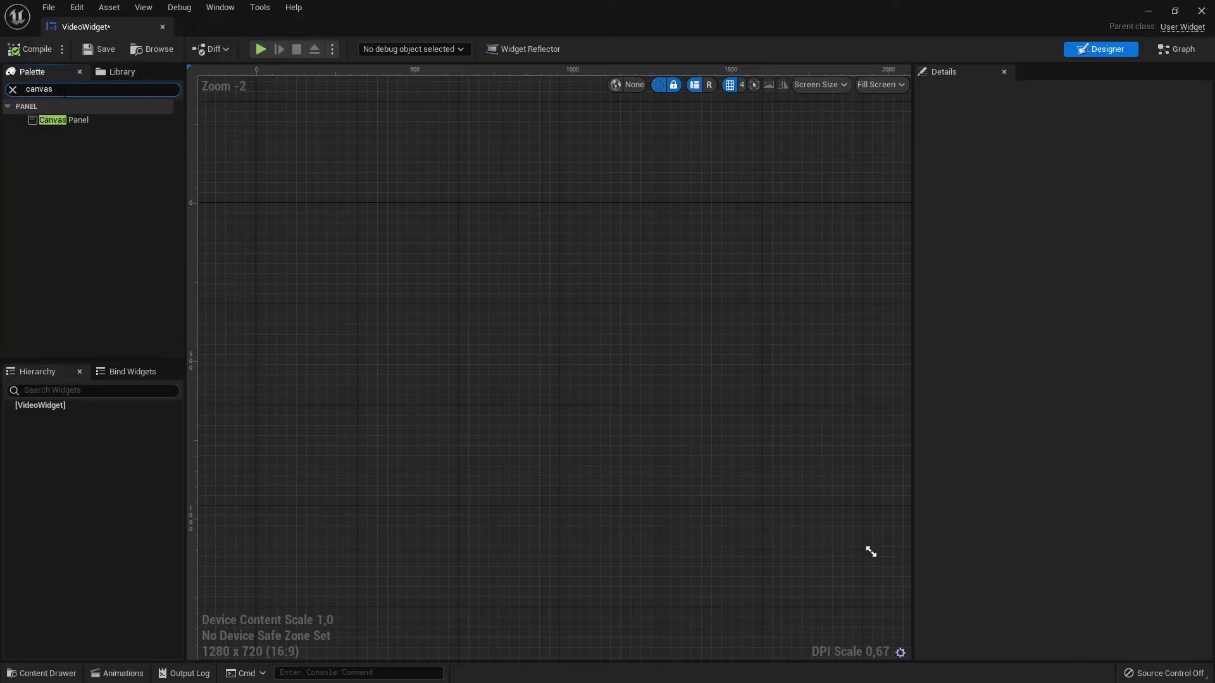
left_click_drag(66, 116, 44, 405)
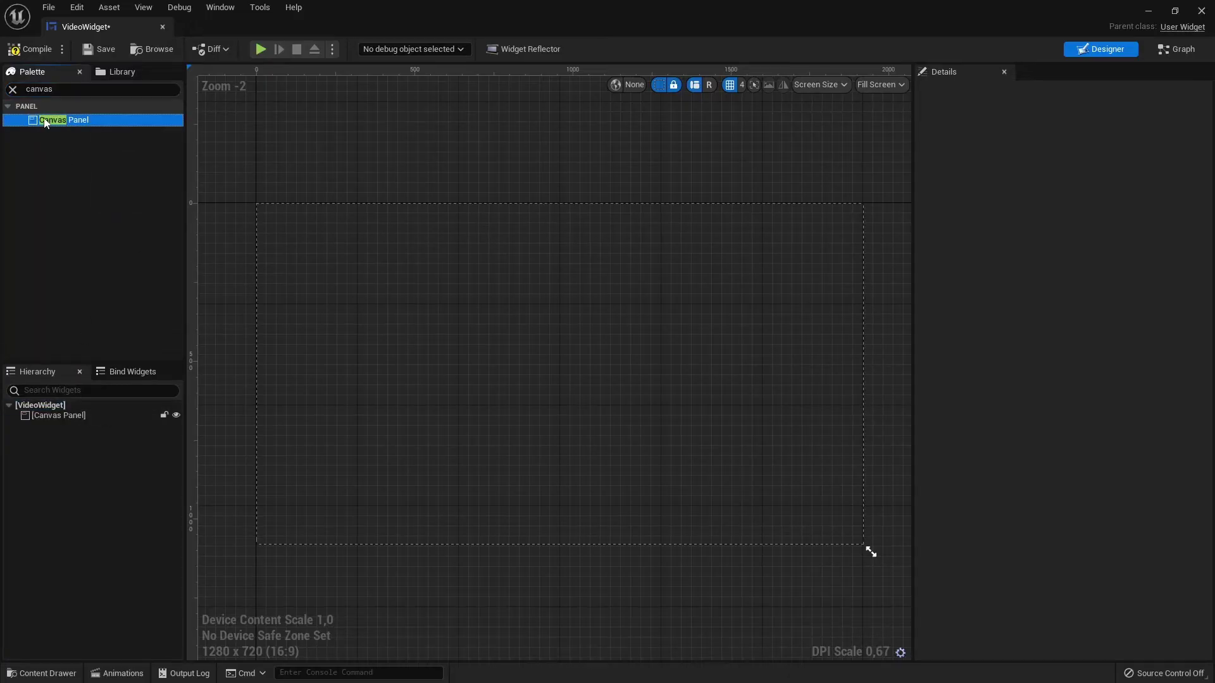
Add an Image to the Canvas Panel and name it Video
key("ctrl+f")
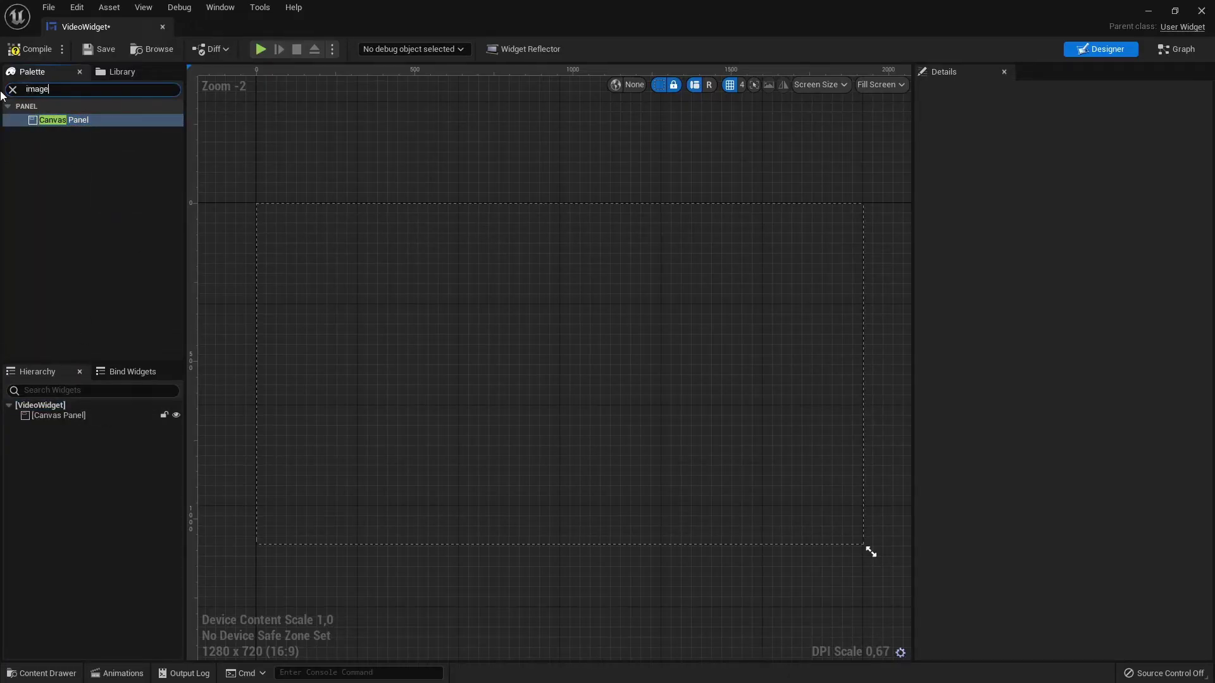
left_click_drag(47, 119, 66, 415)
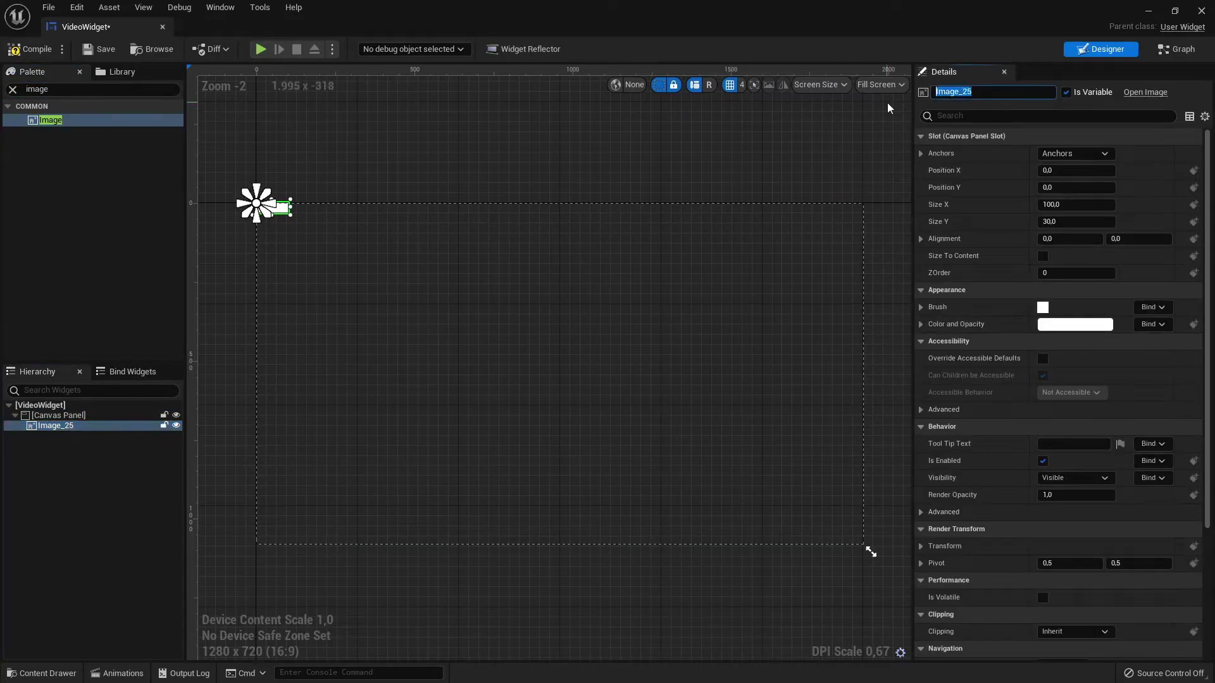
type("Video")
key("Return")
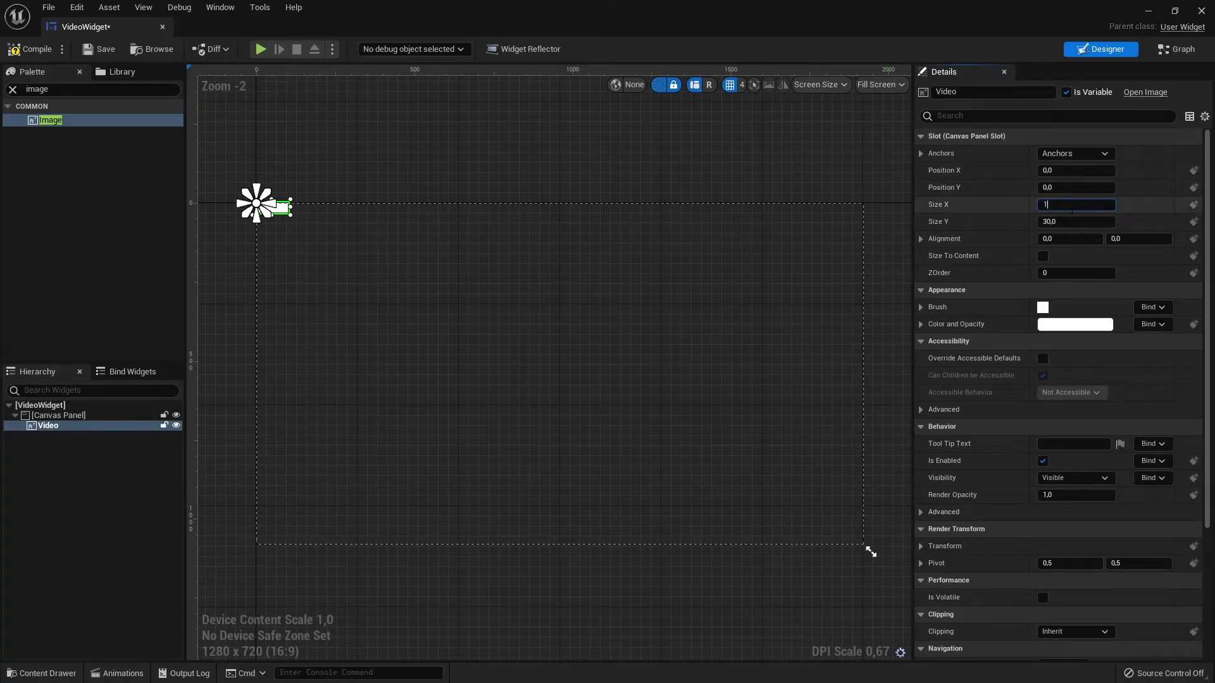
Set the Video image's size to 1920 in X and 1080 in Y
type("1920")
key("Tab")
type("1080")
key("Return")
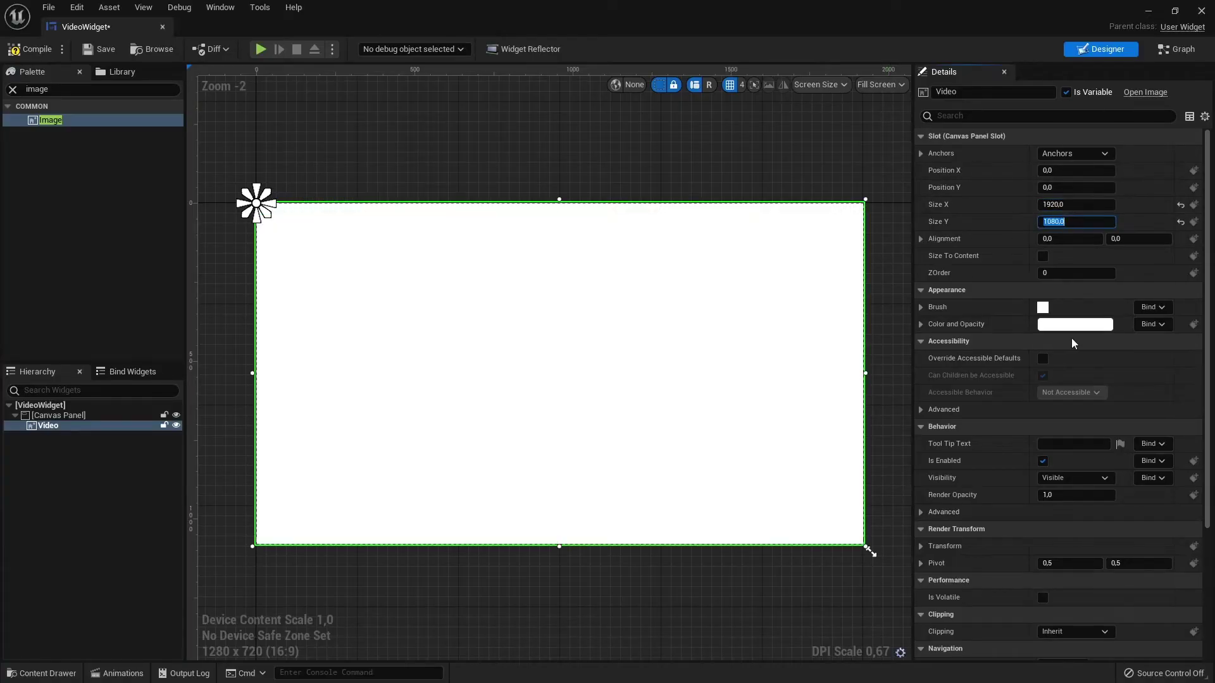
Assign the NewMediaPlayer_Video_Mat material as the brush image of the Video element
left_click(922, 307)
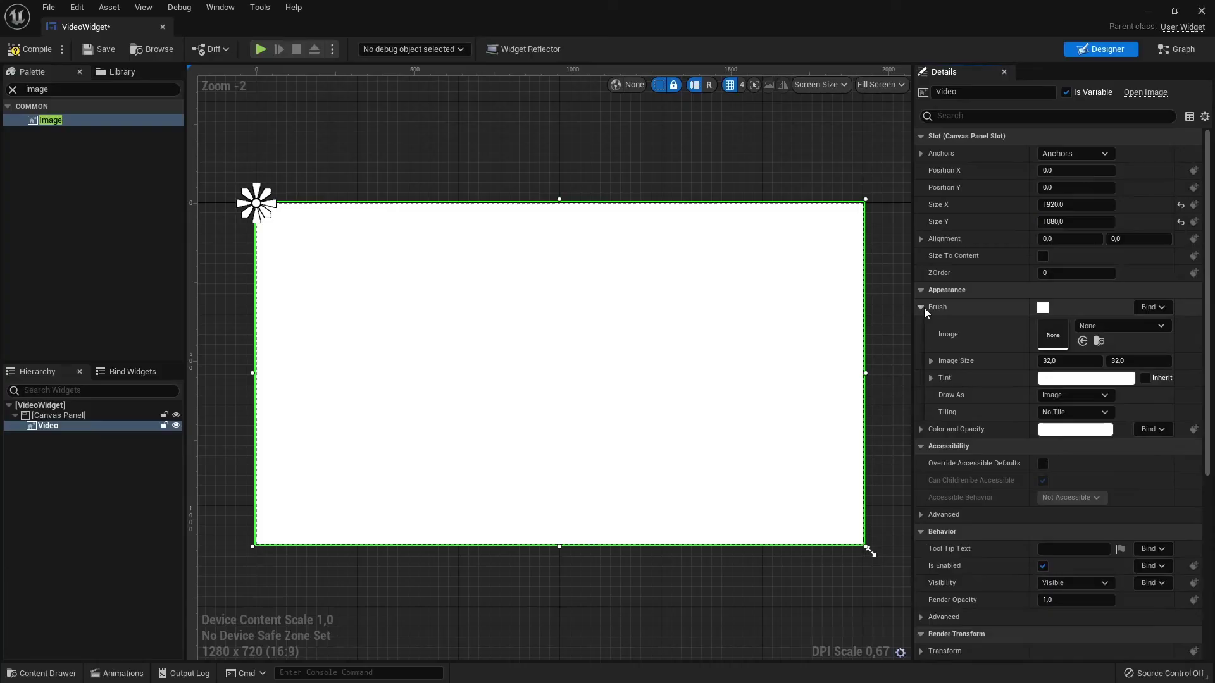
left_click(1114, 325)
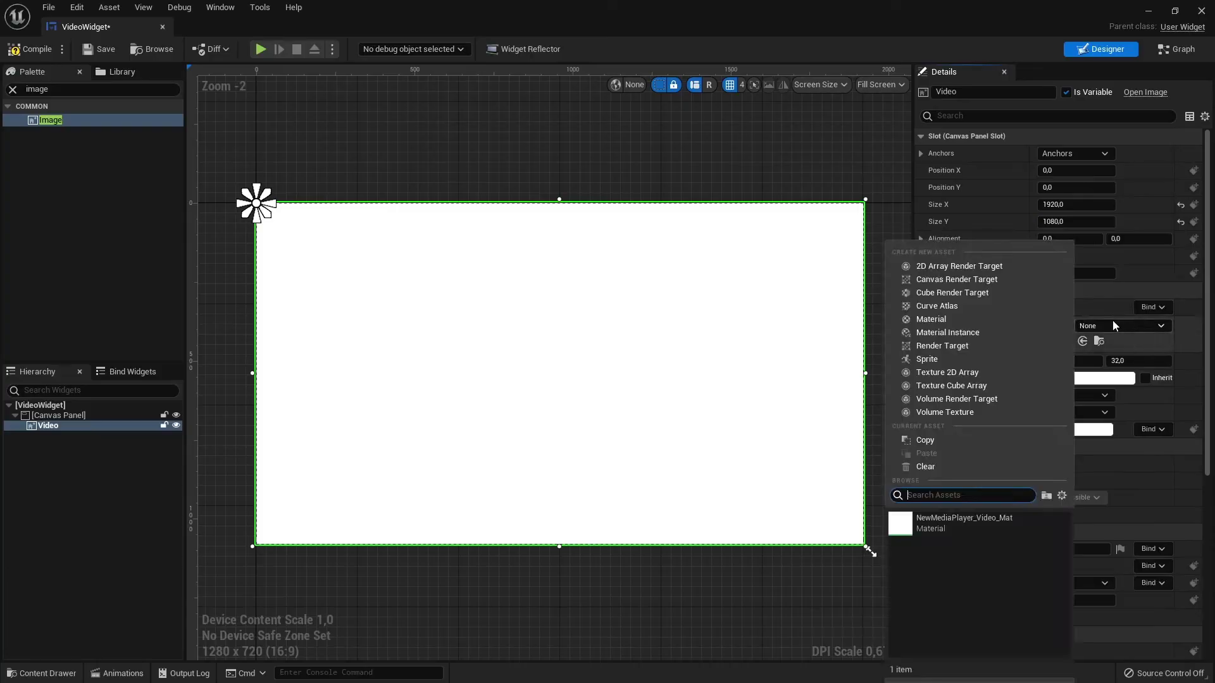
left_click(1000, 525)
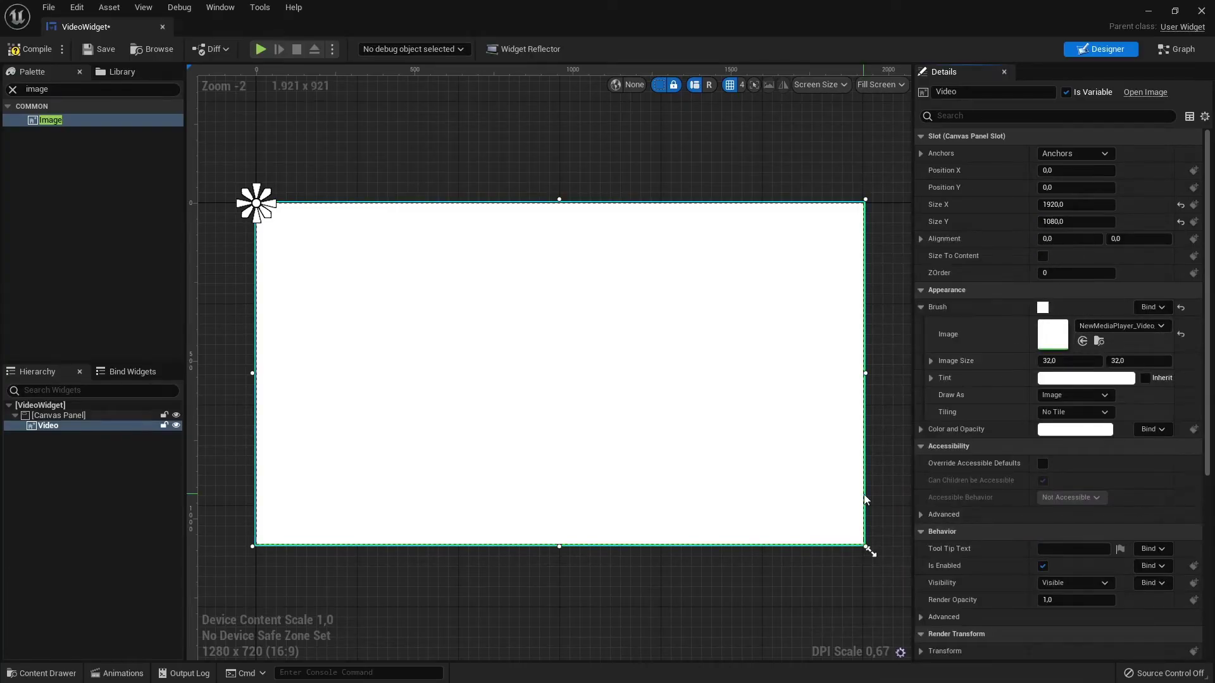
Delete the Event Pre Construct and Event Tick nodes from the widget's event graph
left_click(1175, 49)
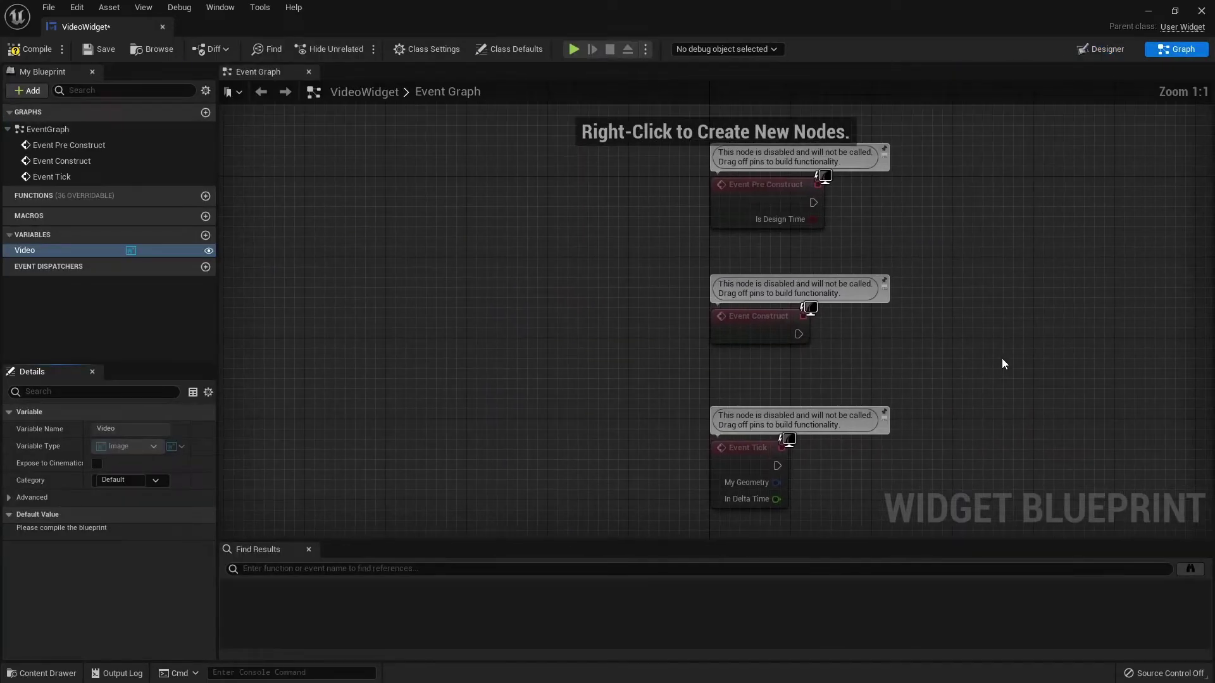
left_click(674, 276)
key("Delete")
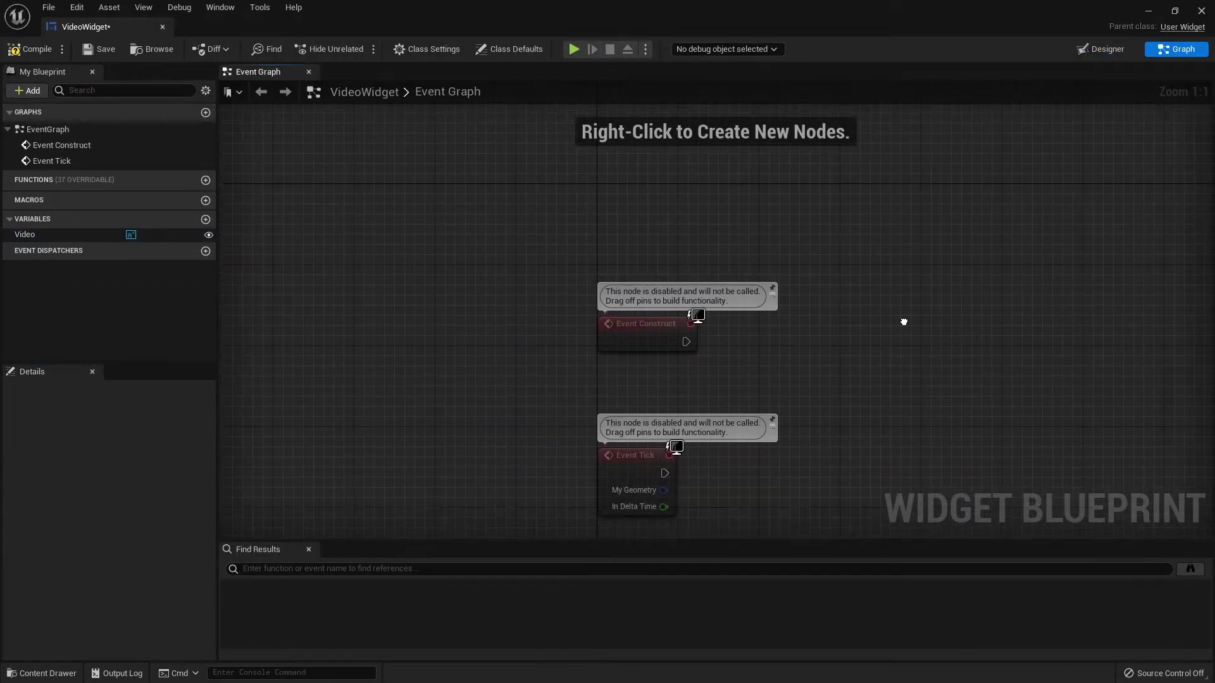
right_click_drag(903, 320, 845, 210)
left_click_drag(505, 369, 607, 405)
key("Delete")
right_click_drag(729, 344, 613, 330)
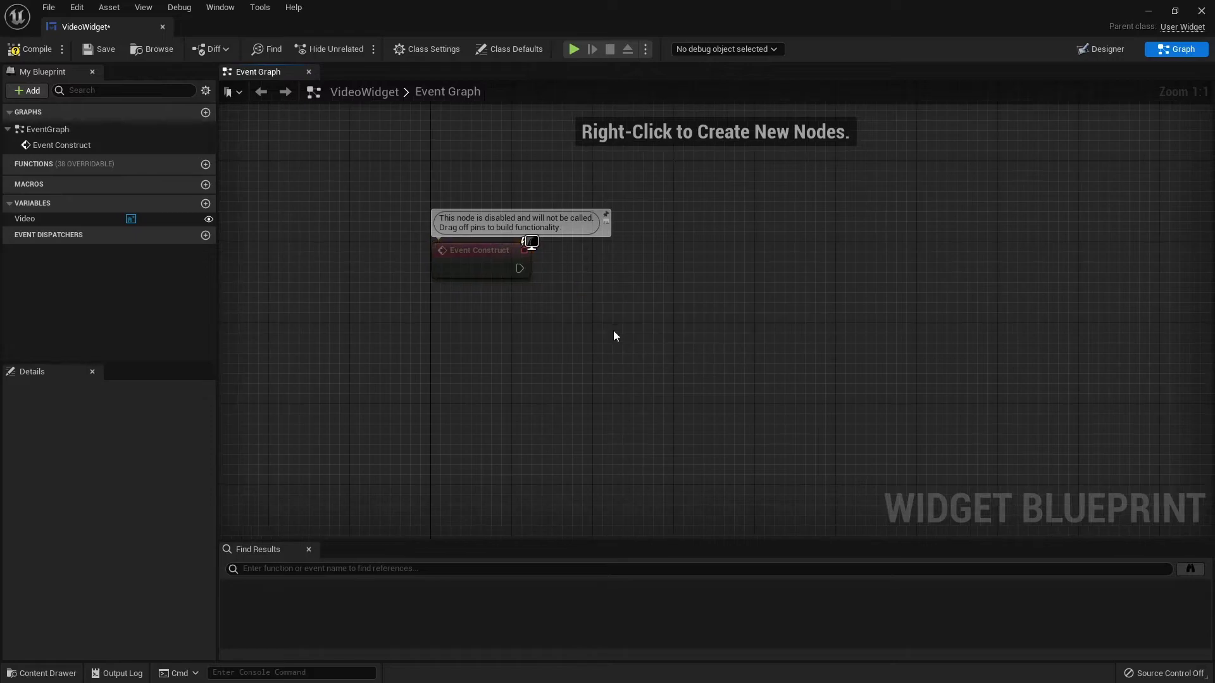
Add a variable named MediaPlayer to the widget and set its type to Media Player object reference
left_click(205, 203)
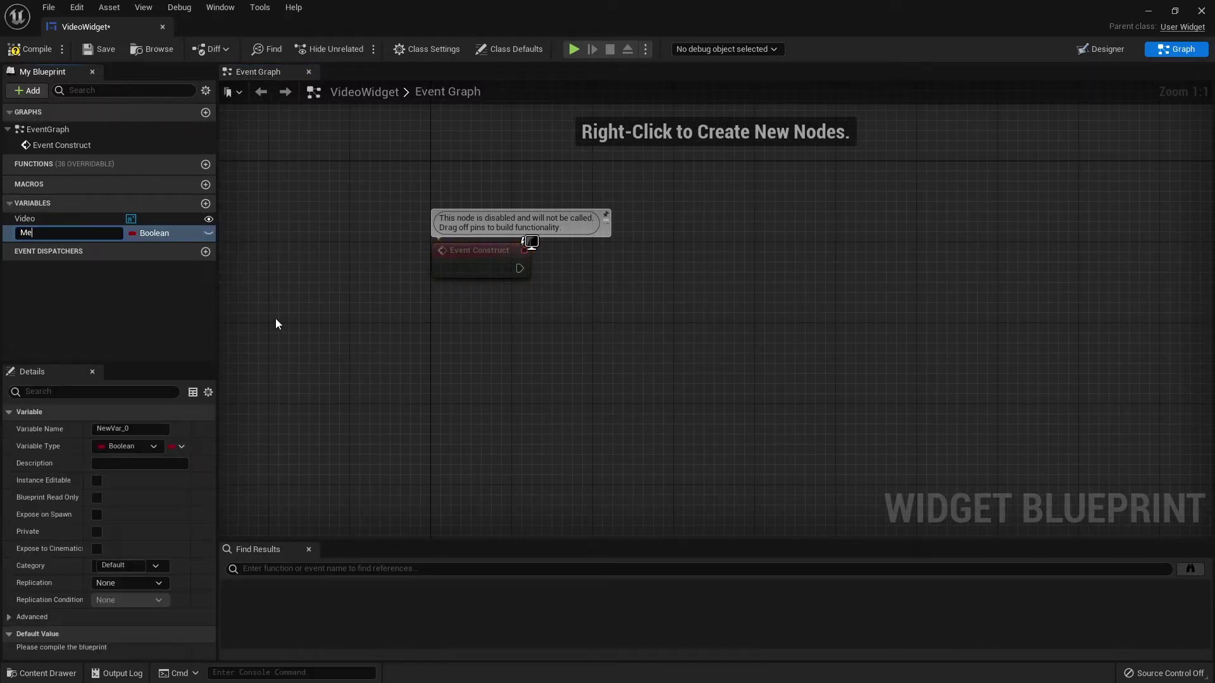
type("MediaPlayer")
key("Return")
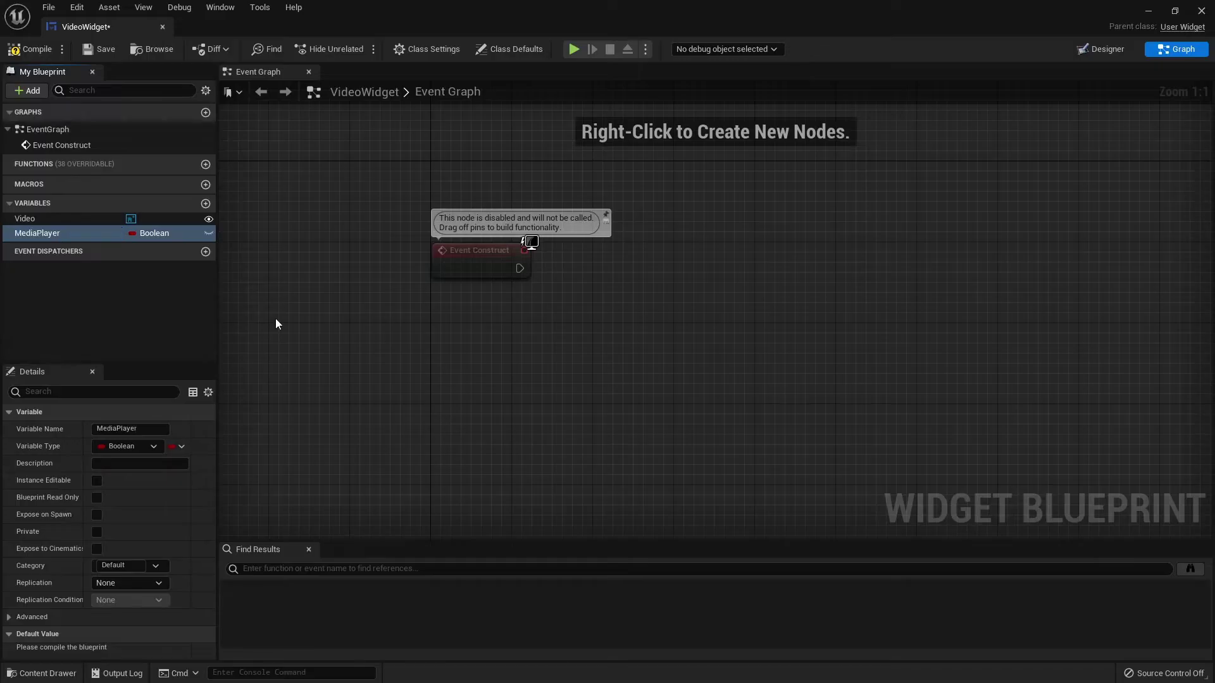
left_click(146, 446)
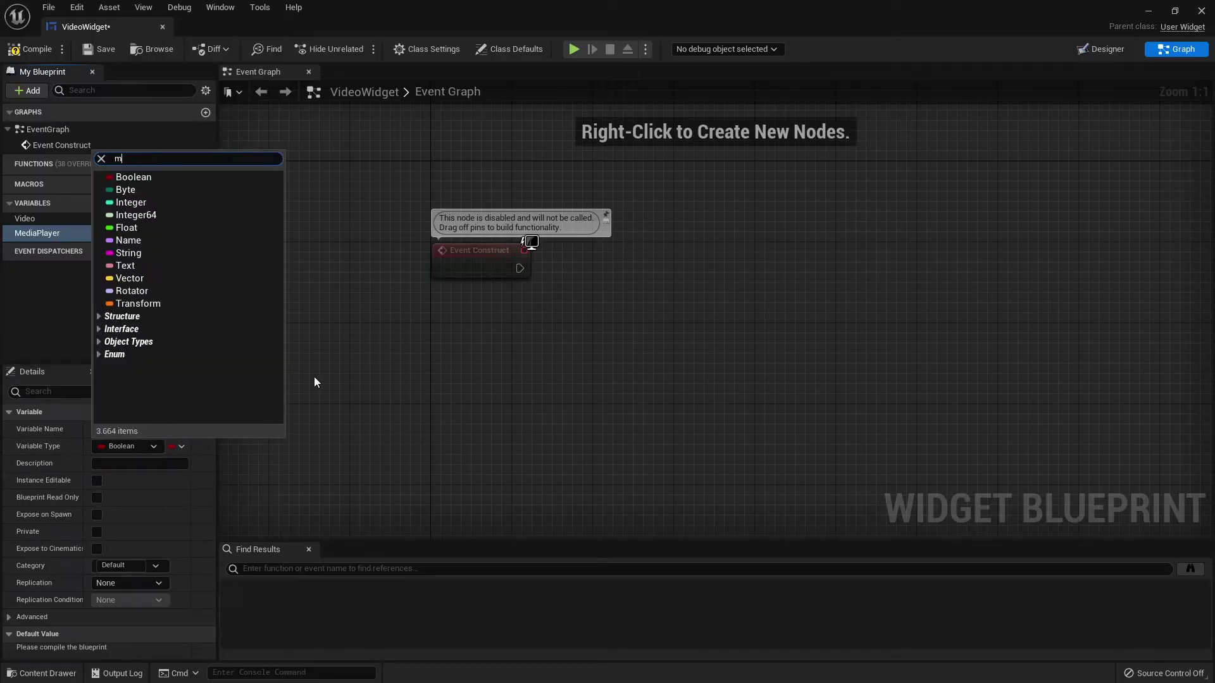
type("mediaplayer")
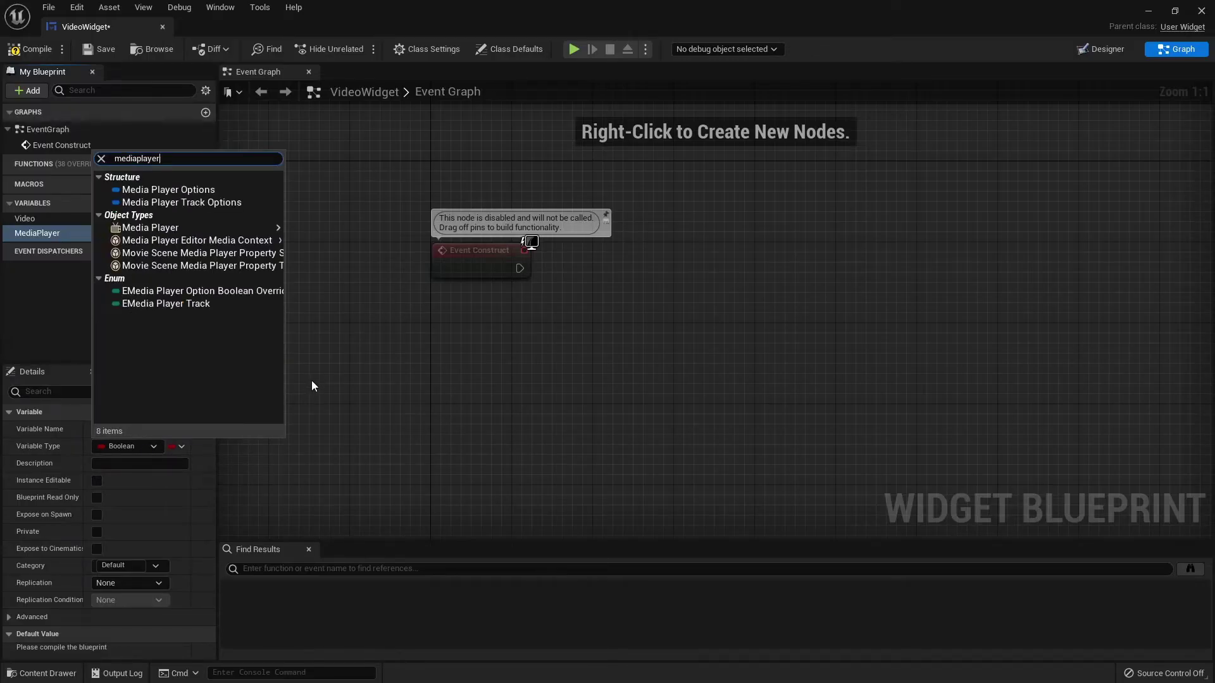
mouse_move(190, 228)
left_click(380, 228)
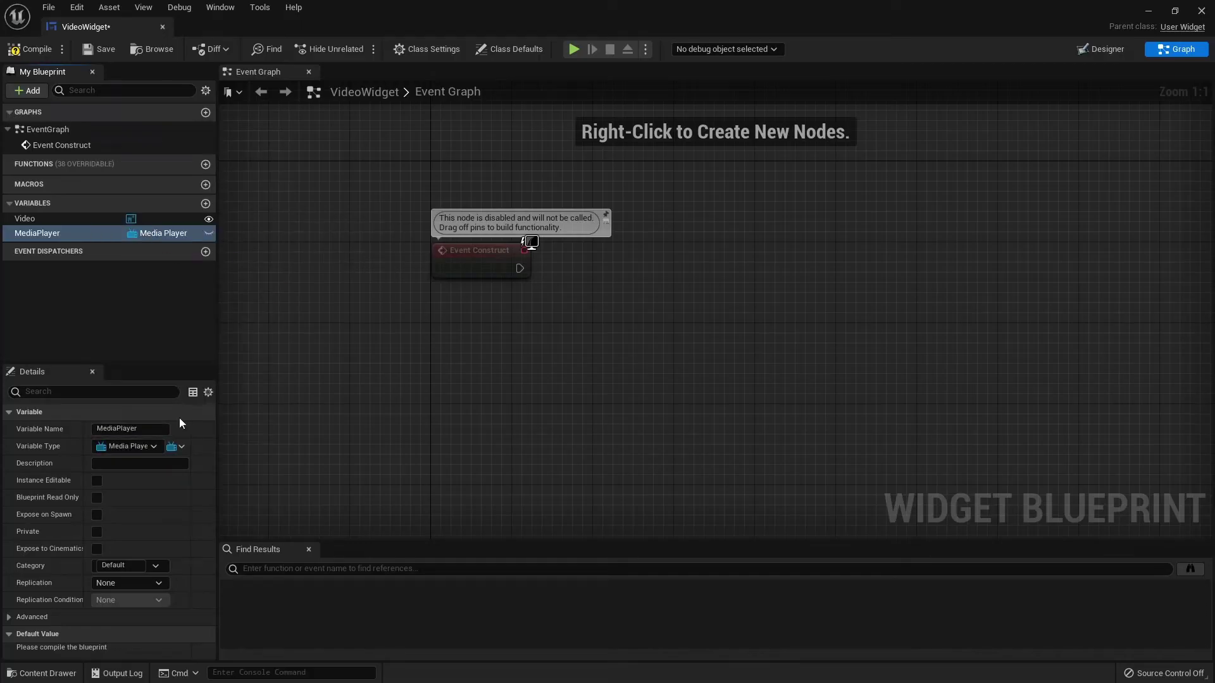
Place a getter for the MediaPlayer variable in the event graph and add an Open Source node from it
left_click_drag(34, 233, 484, 317)
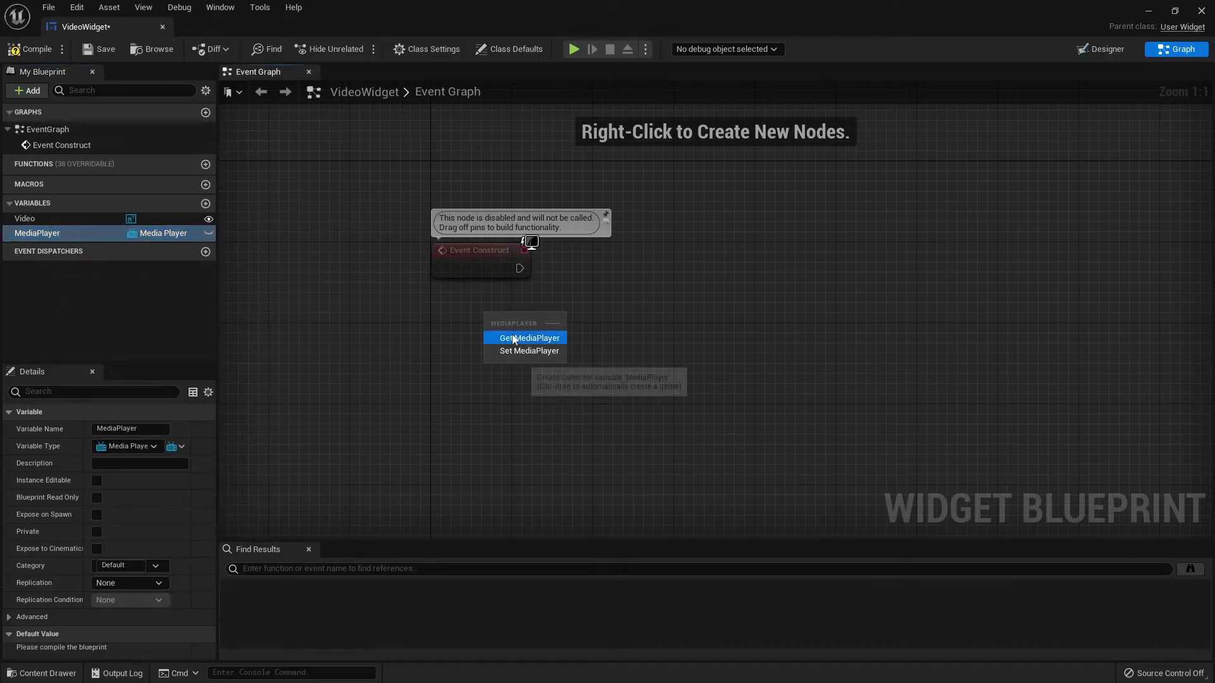
left_click(515, 339)
right_click_drag(515, 340, 428, 353)
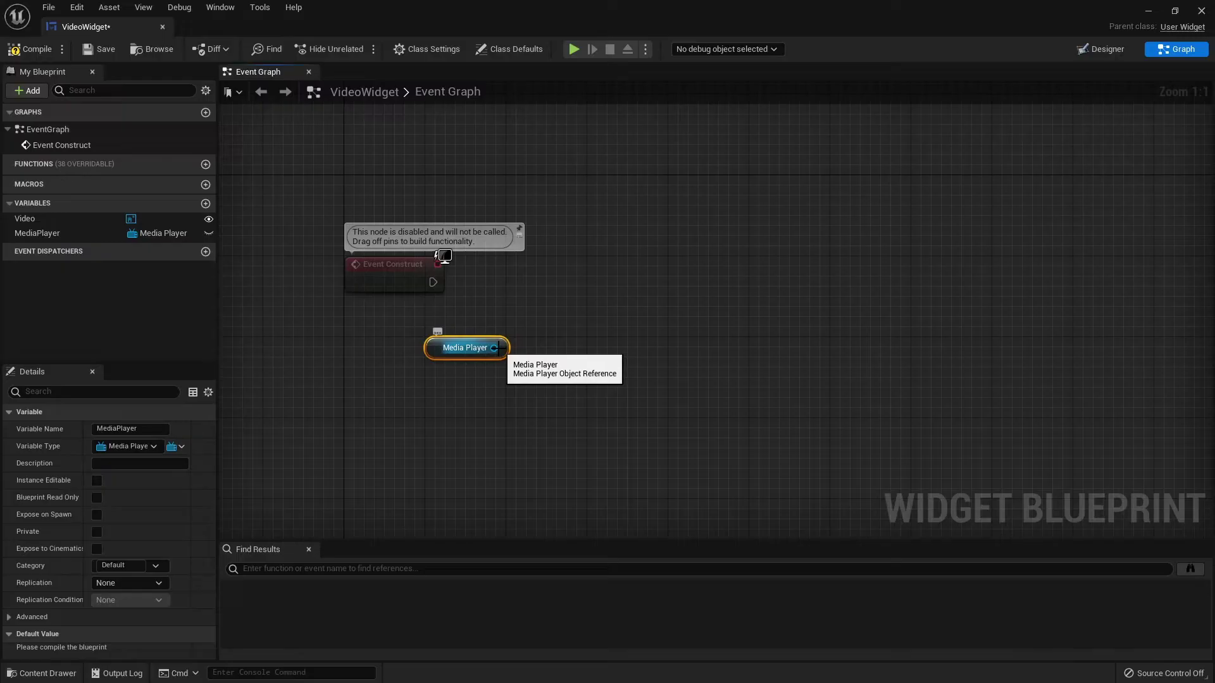
left_click_drag(497, 348, 549, 308)
type("so")
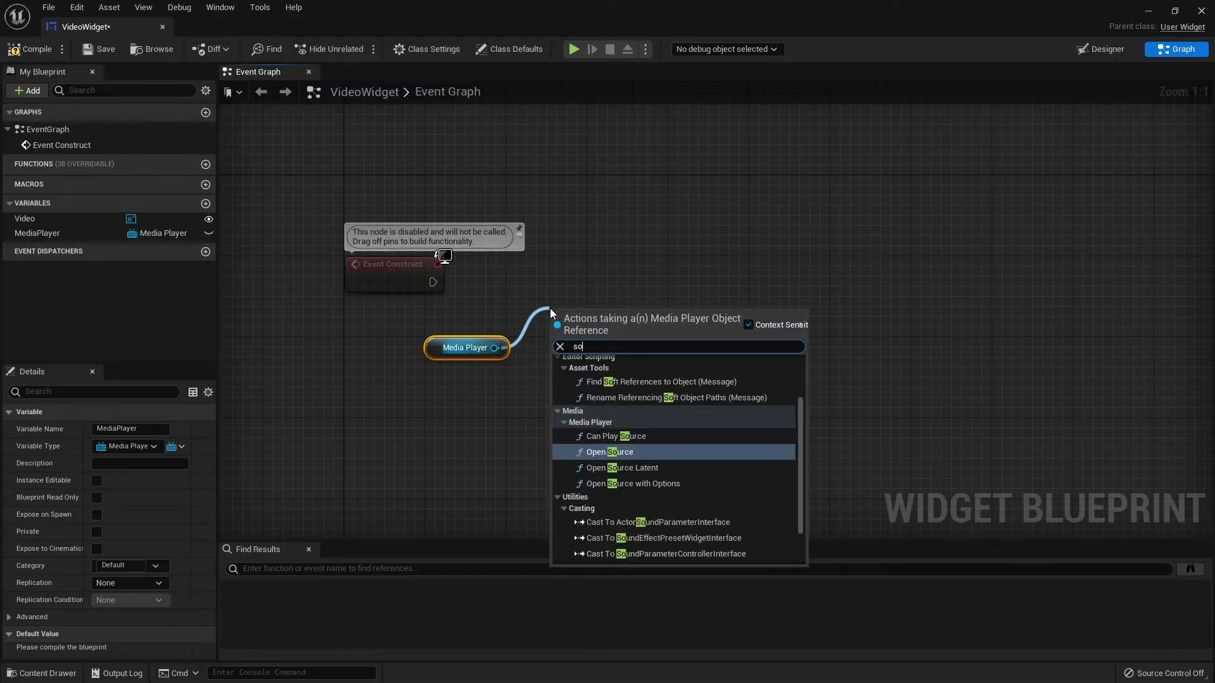
type("urce")
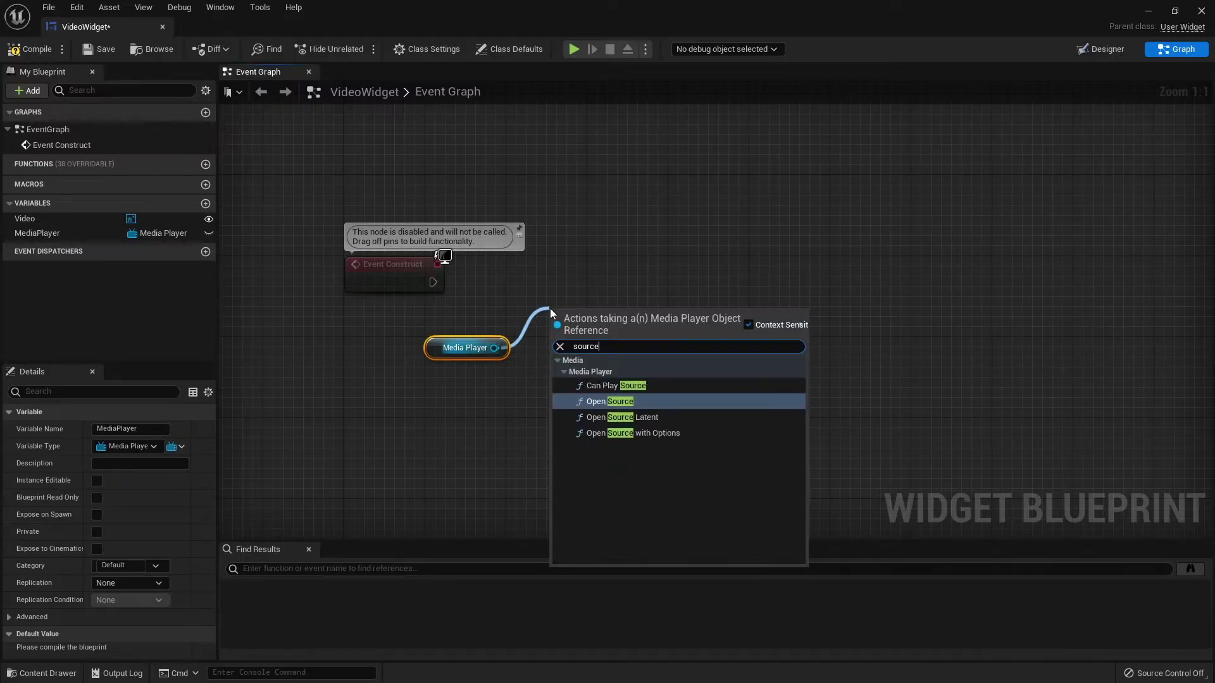
left_click(606, 402)
Connect Event Construct to the Open Source node and set its Media Source to Movie
left_click_drag(566, 339, 433, 283)
left_click_drag(438, 347, 499, 309)
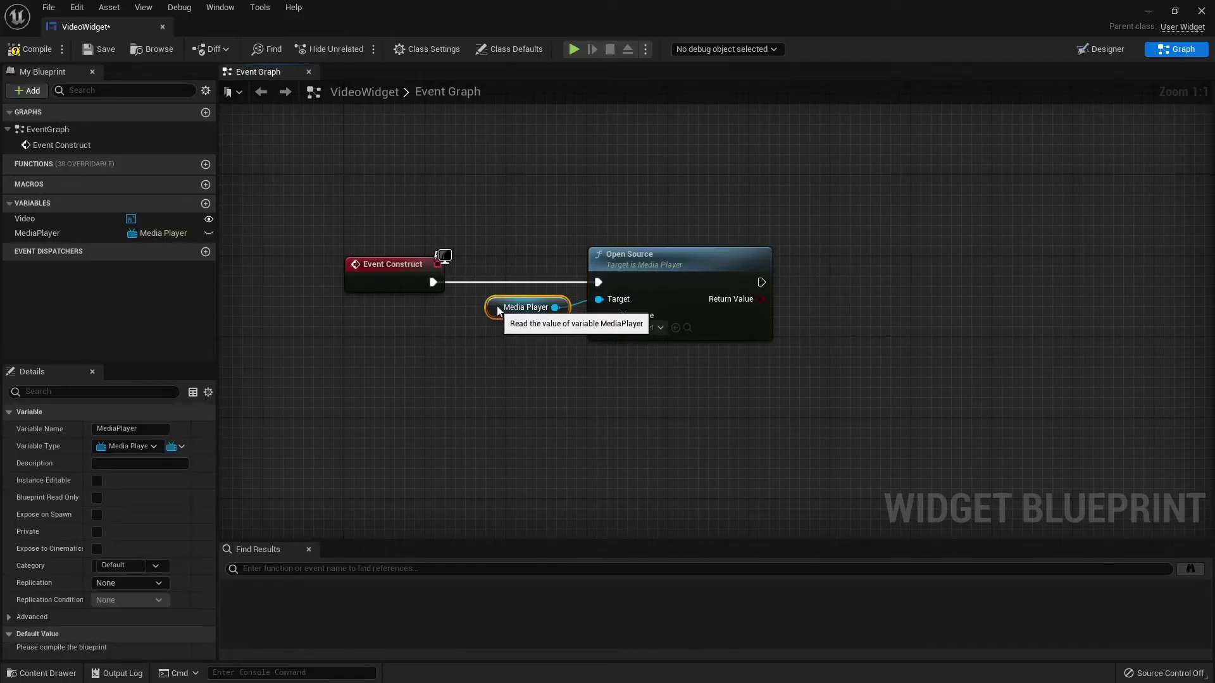
left_click(545, 373)
right_click_drag(545, 373, 488, 351)
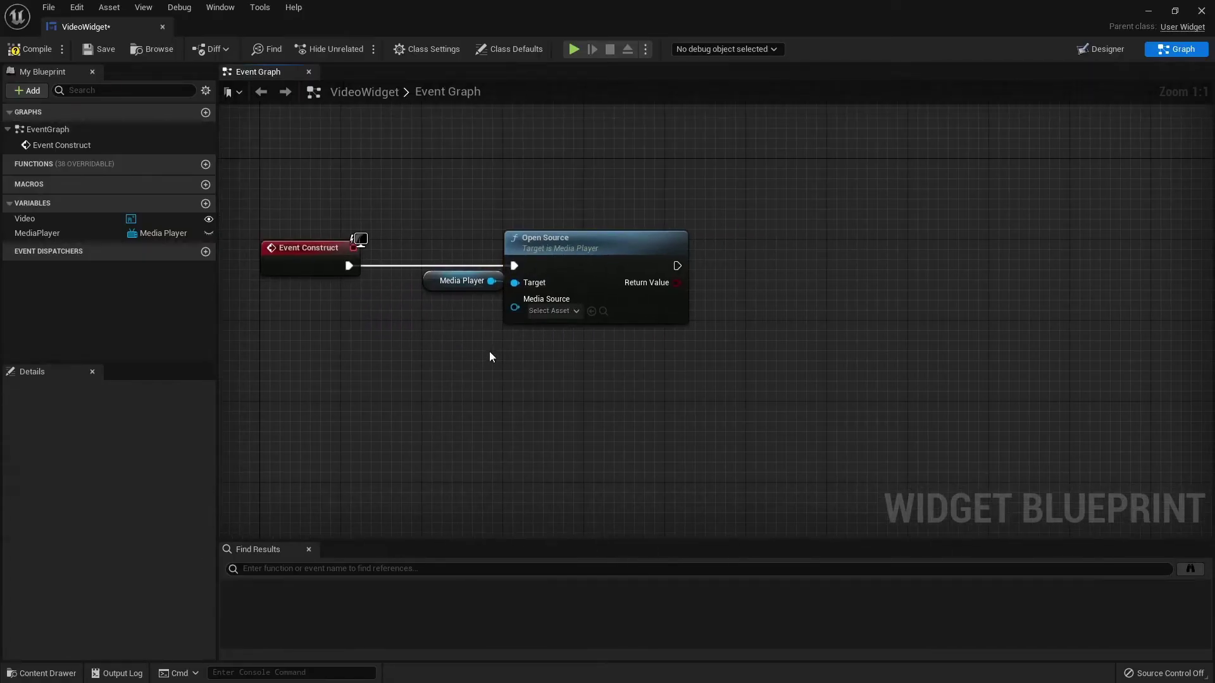
left_click(550, 313)
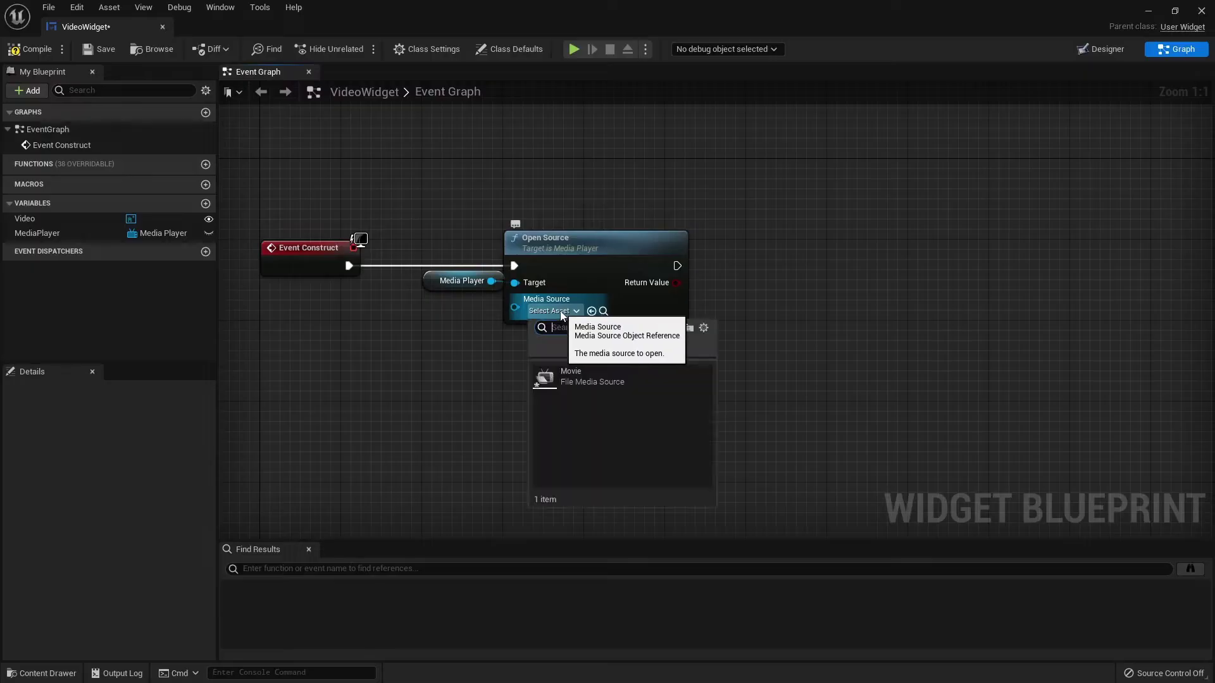
left_click(585, 381)
Duplicate the Media Player getter and use it to add a Rewind node that runs after Open Source
right_click_drag(601, 378, 534, 374)
left_click(393, 285)
key("ctrl+v")
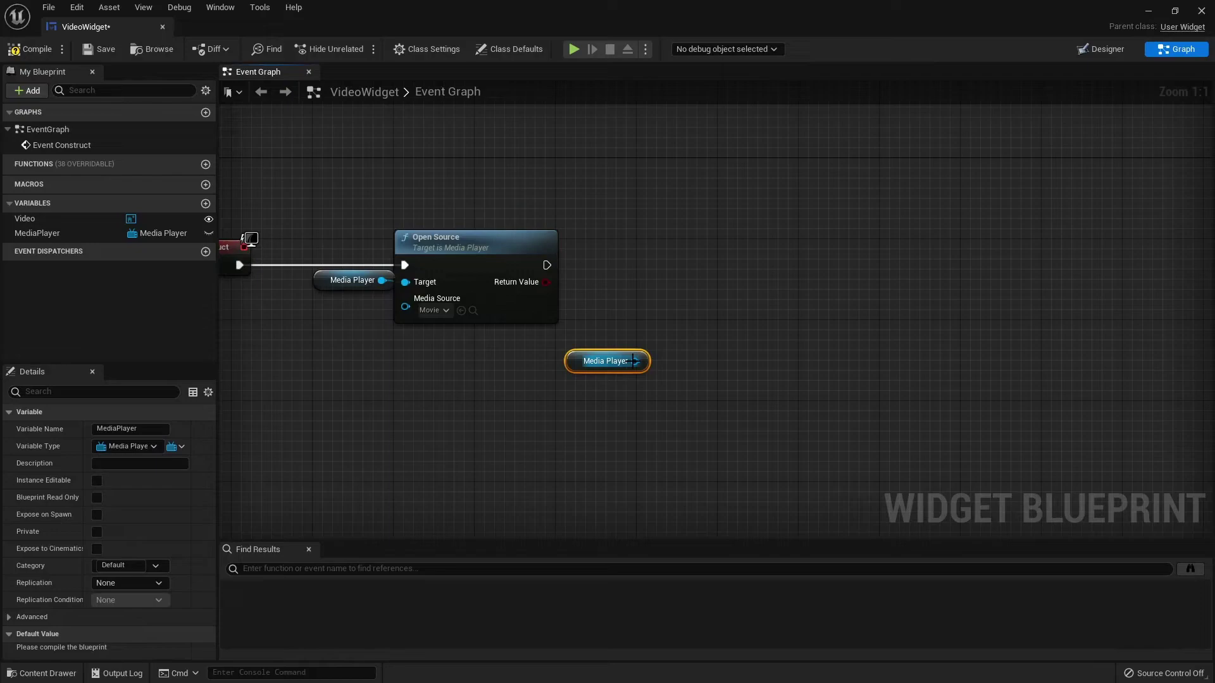
left_click_drag(634, 361, 667, 245)
type("rewind")
left_click(714, 404)
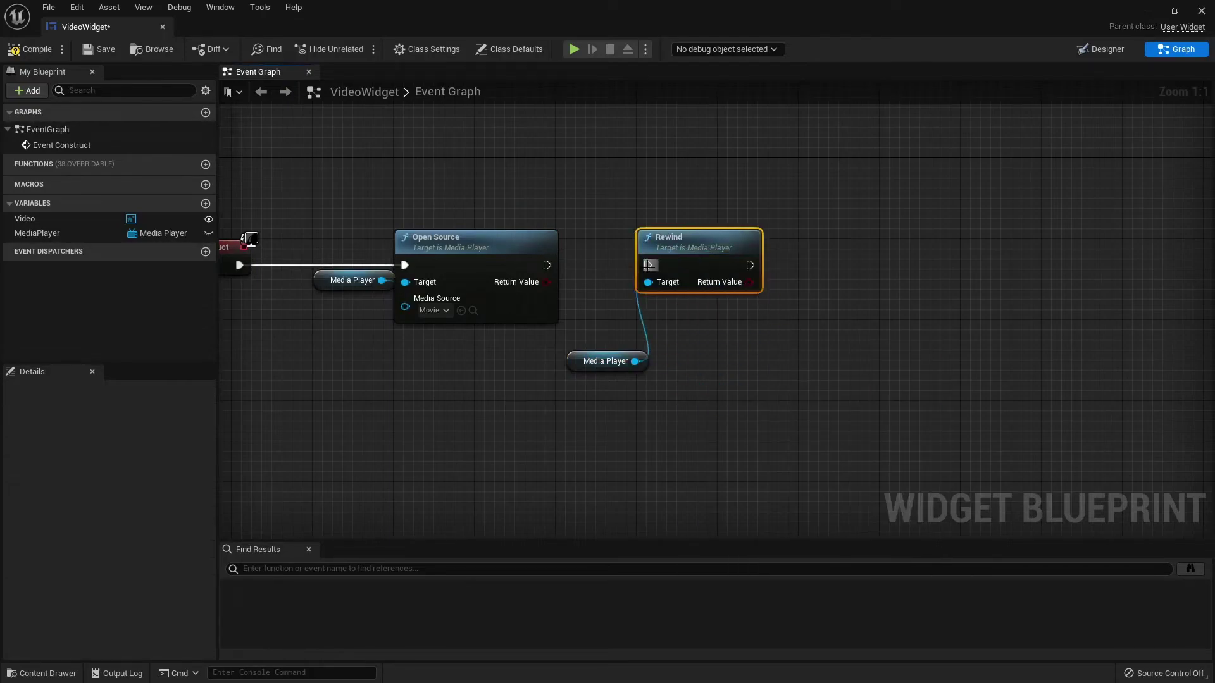
left_click_drag(546, 265, 647, 265)
left_click_drag(583, 369, 574, 287)
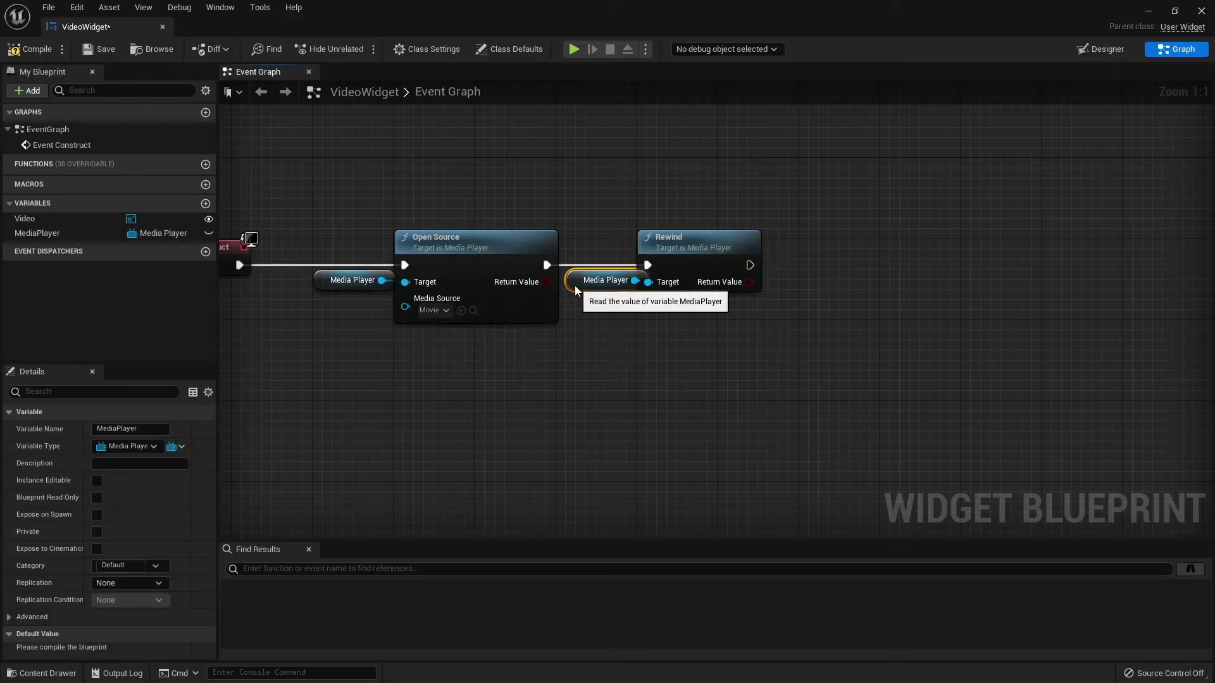
Add a Play node from another Media Player getter, connect it after Rewind, and align both nodes with the chain
right_click_drag(619, 318, 608, 329)
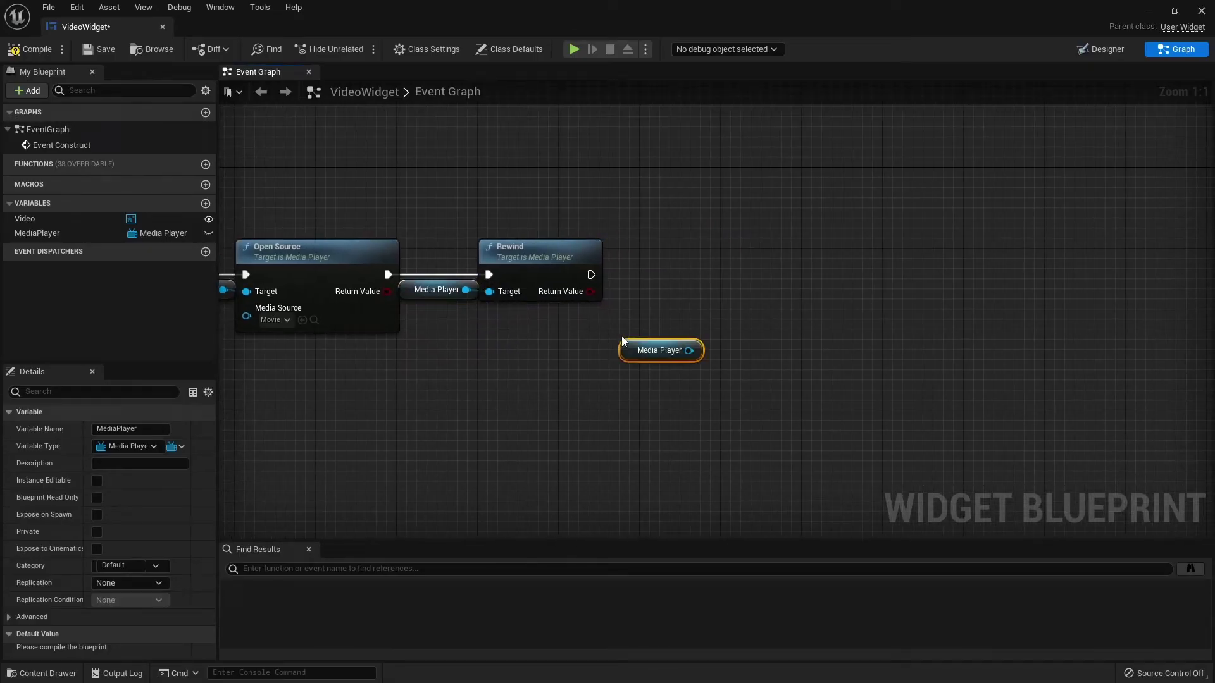
left_click_drag(692, 357, 601, 282)
type("play")
key("Return")
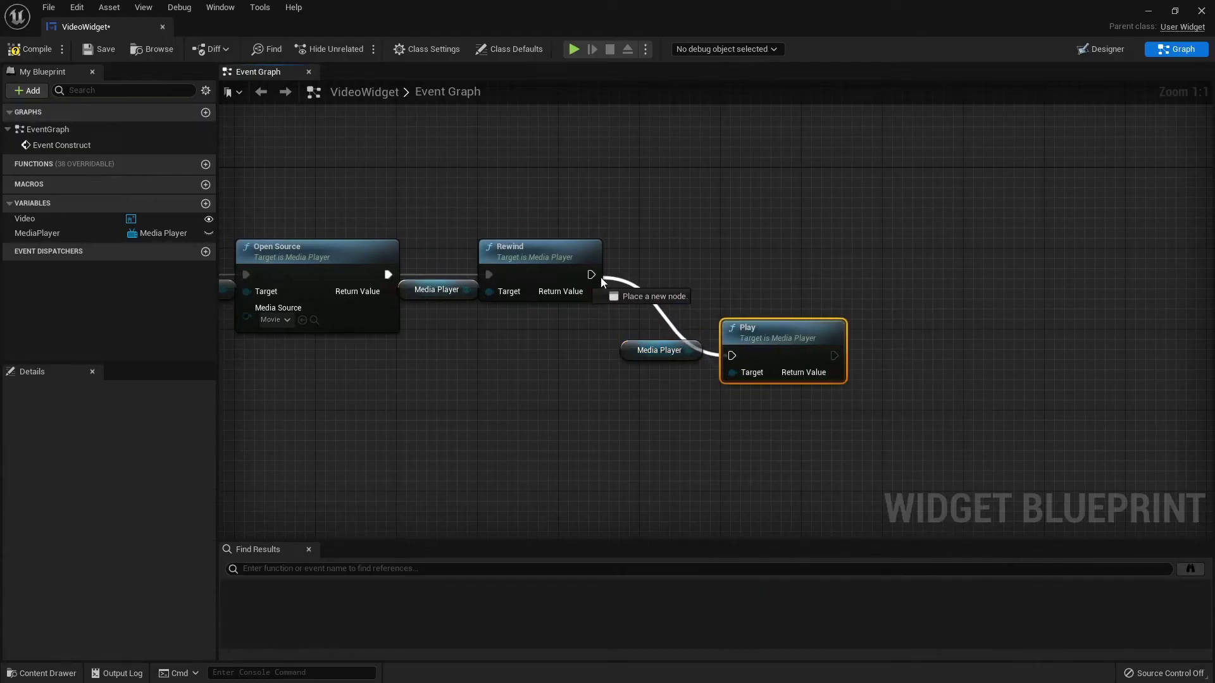
left_click_drag(760, 336, 762, 255)
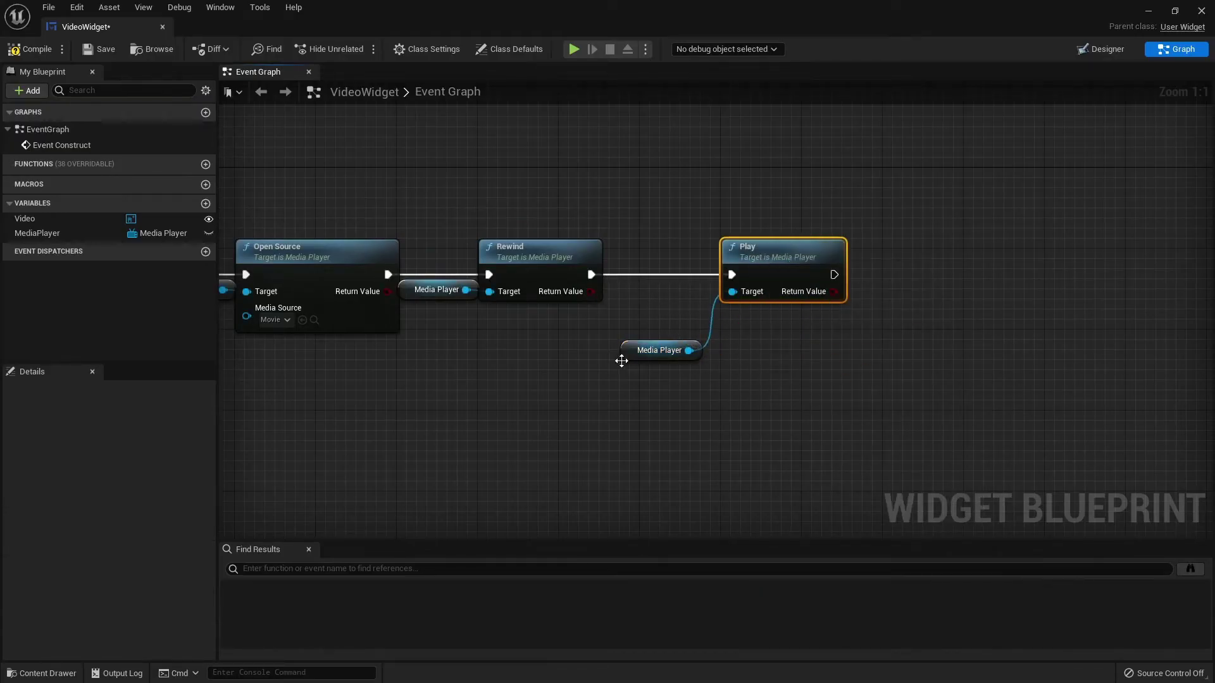
left_click_drag(626, 358, 645, 298)
left_click(629, 326)
right_click_drag(467, 355, 755, 358)
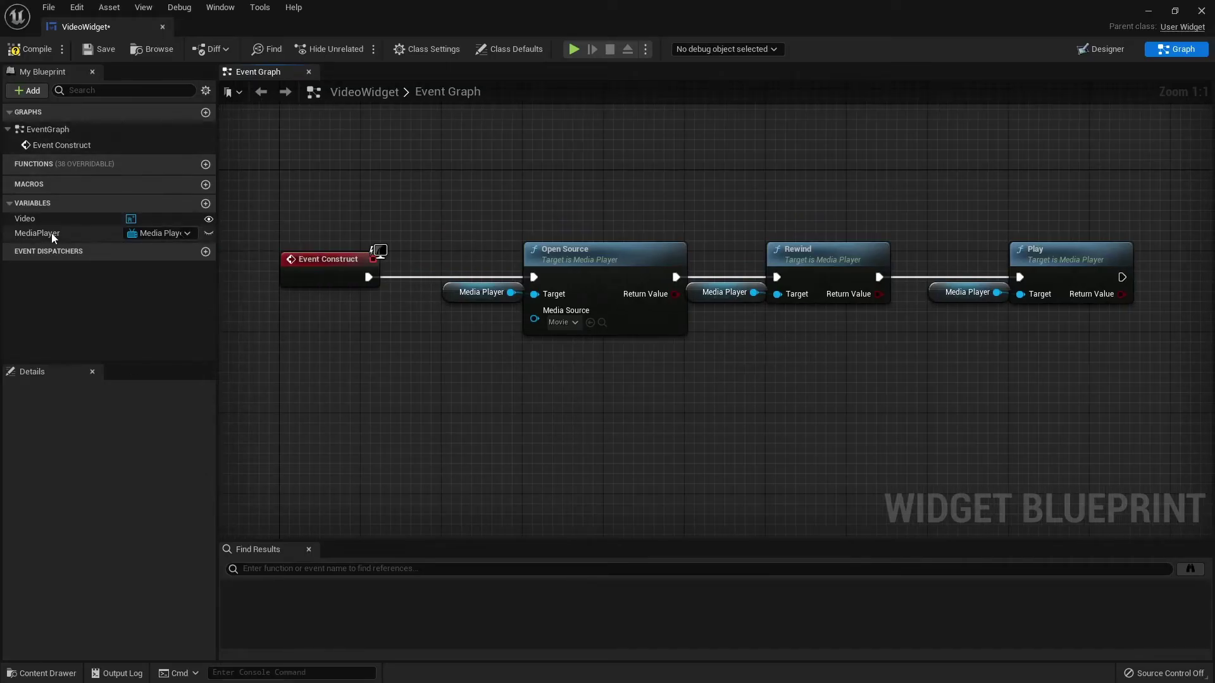
Compile the widget, set the MediaPlayer variable's default value to NewMediaPlayer, and close the widget blueprint
left_click(121, 233)
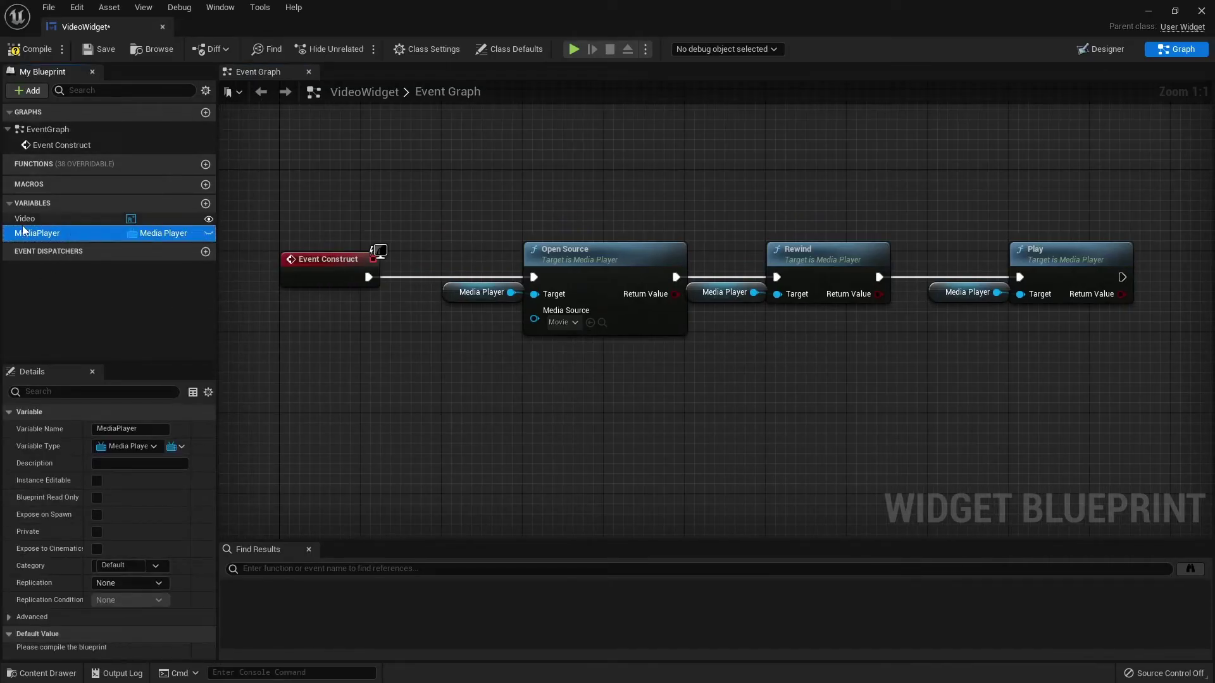
left_click(30, 49)
scroll(163, 517, "down", 1)
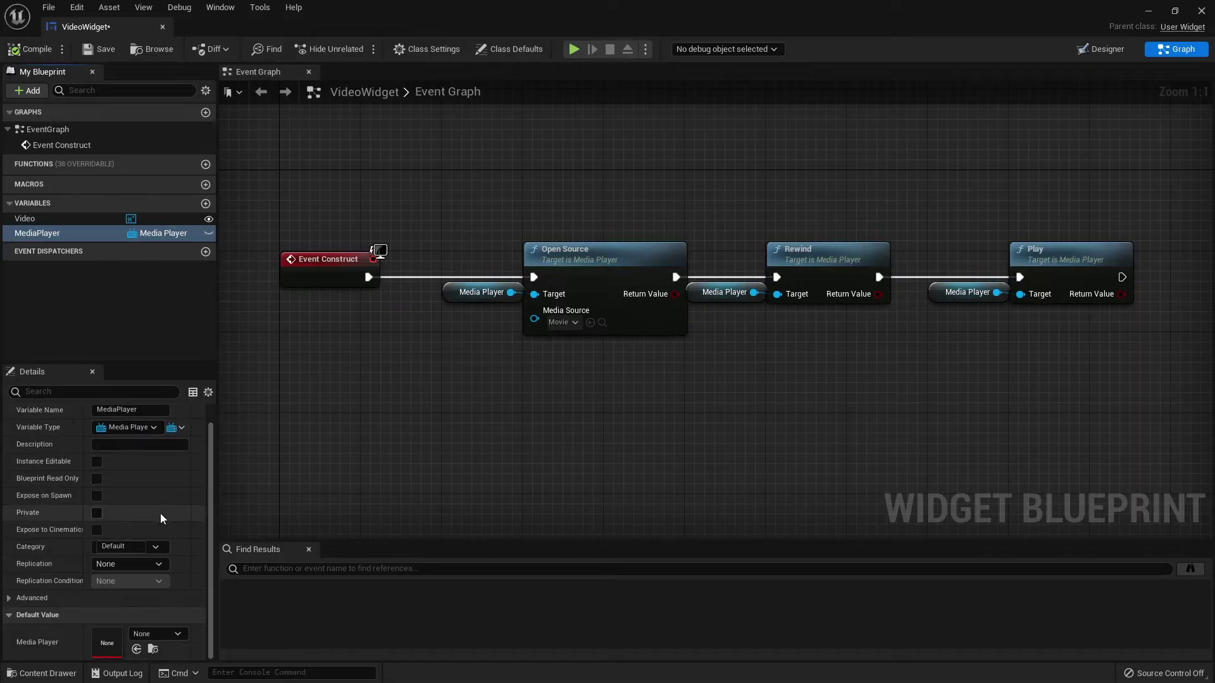
left_click(161, 635)
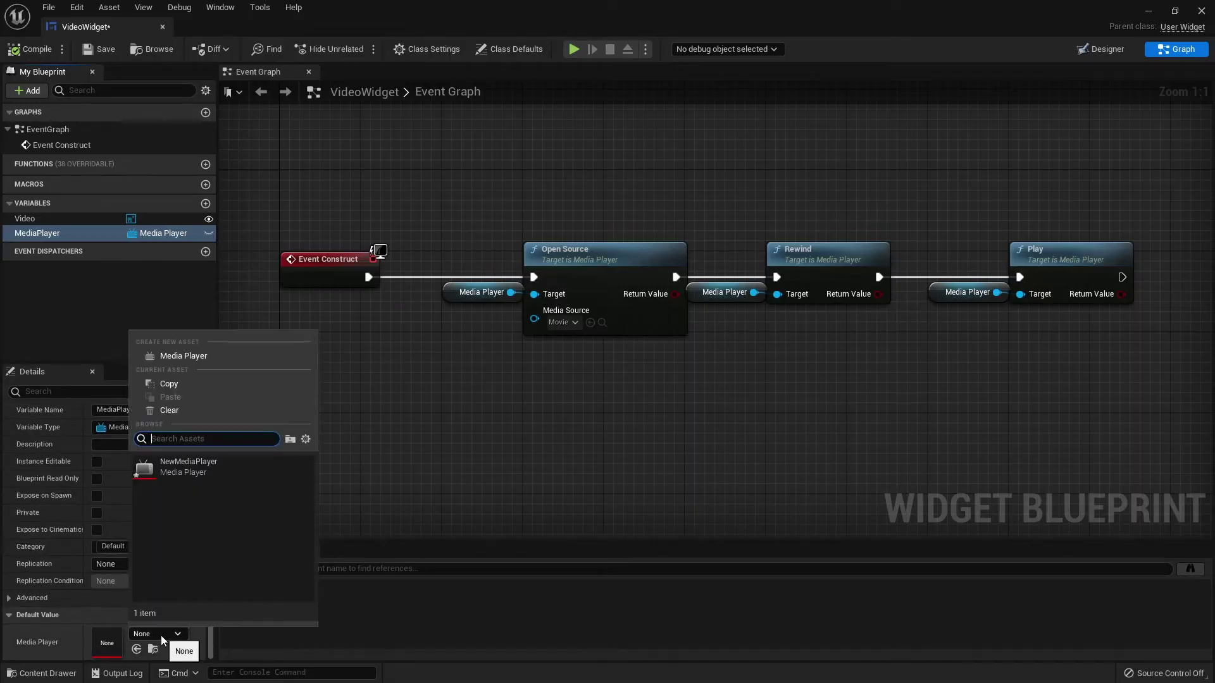
left_click(198, 465)
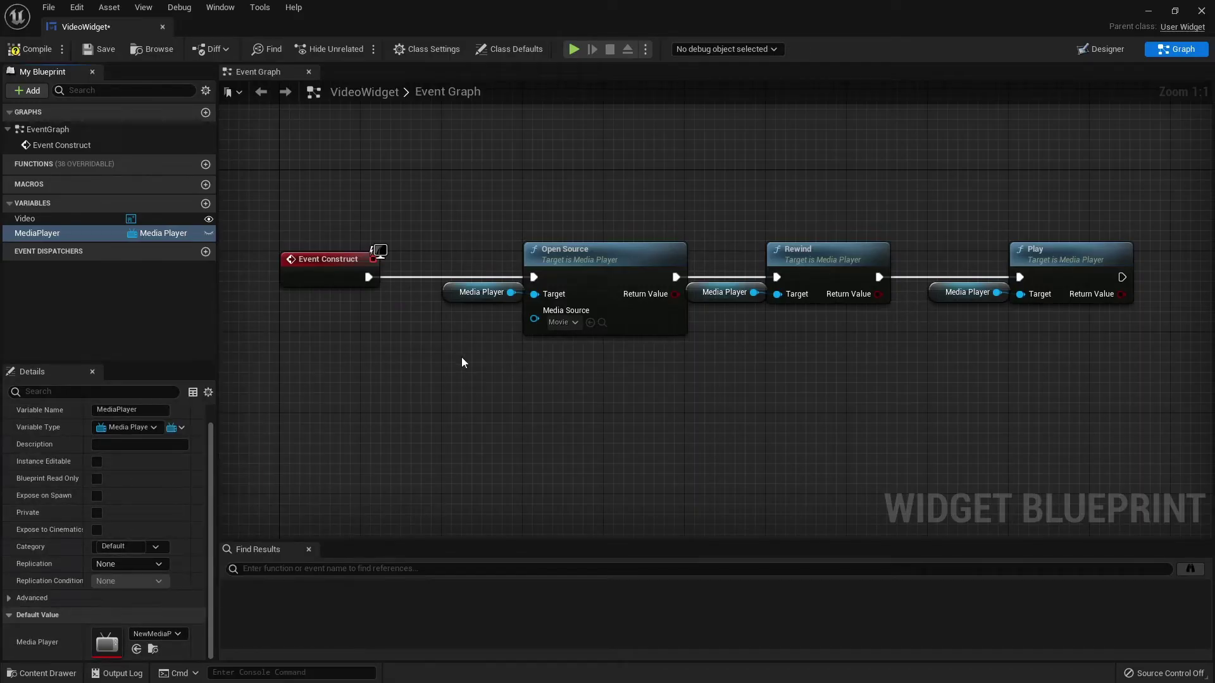
left_click(162, 27)
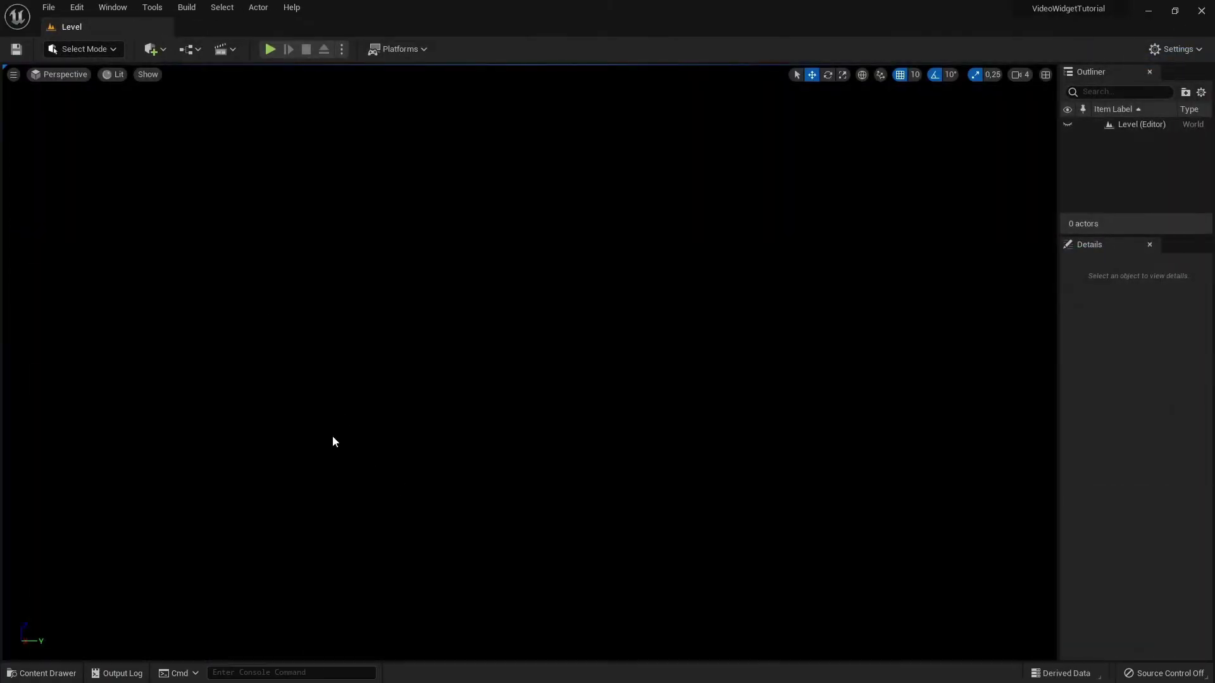
Open the level blueprint and delete the Event Tick node from its event graph
left_click(192, 51)
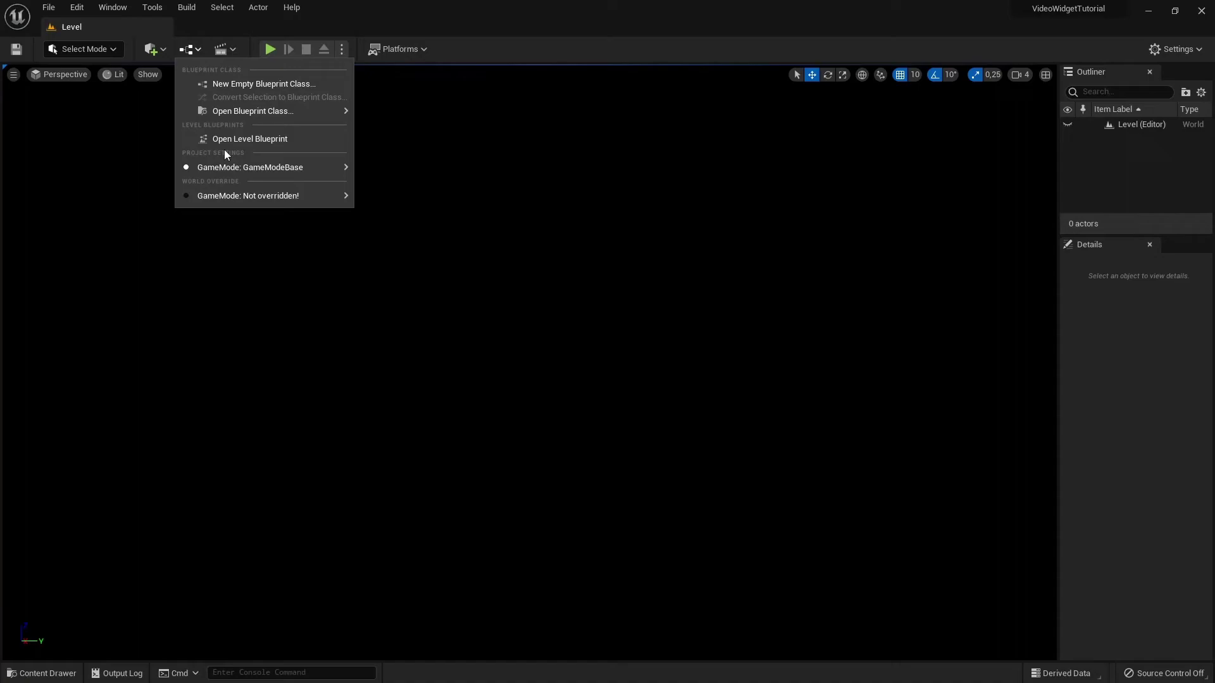
left_click(254, 140)
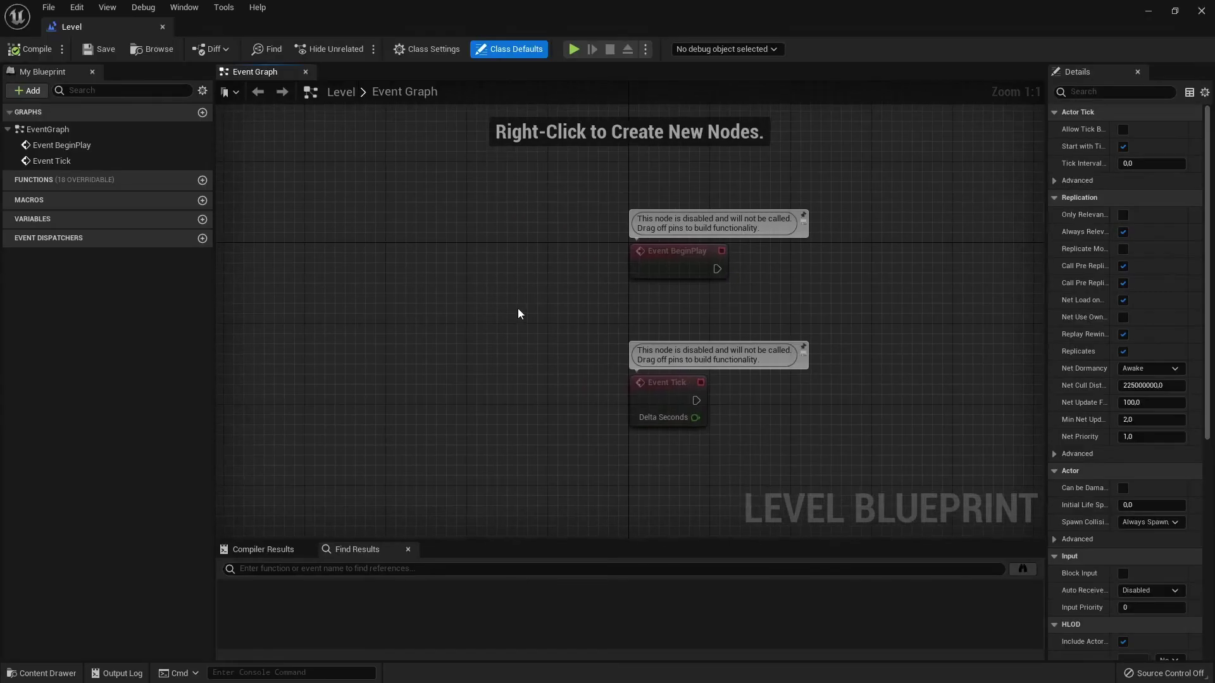
left_click_drag(469, 452, 471, 452)
key("Delete")
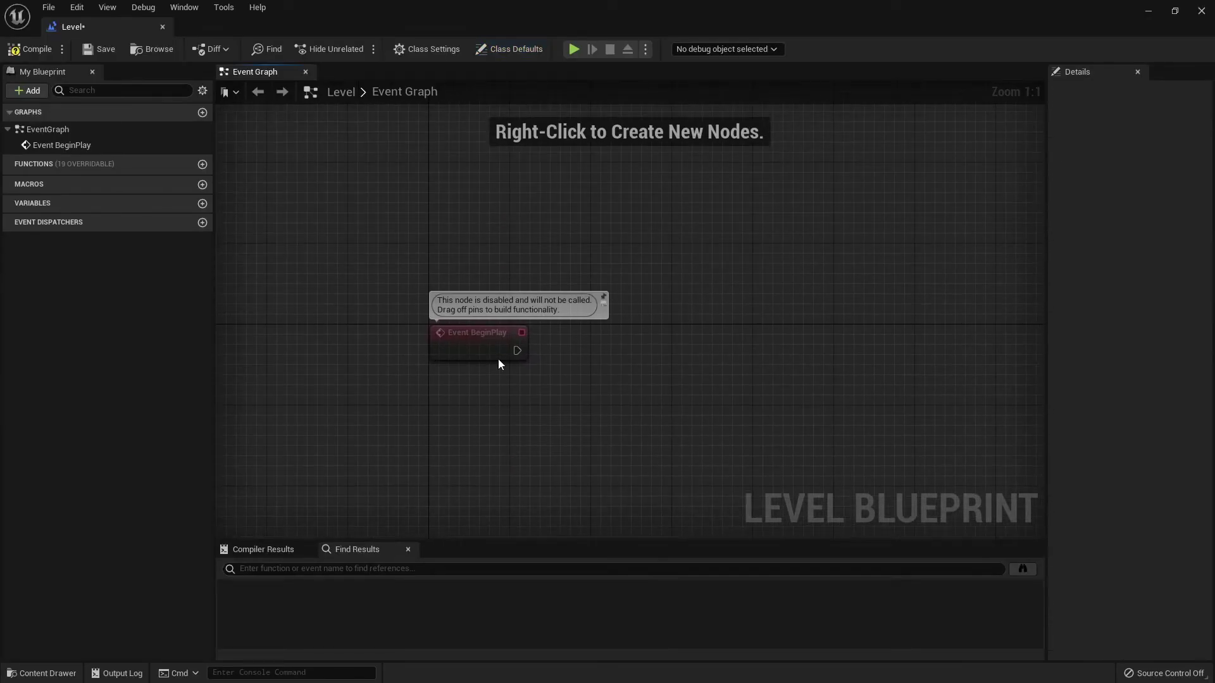
Add a Create Widget node after Event BeginPlay and set its class to Video Widget
left_click_drag(515, 351, 575, 348)
type("createw")
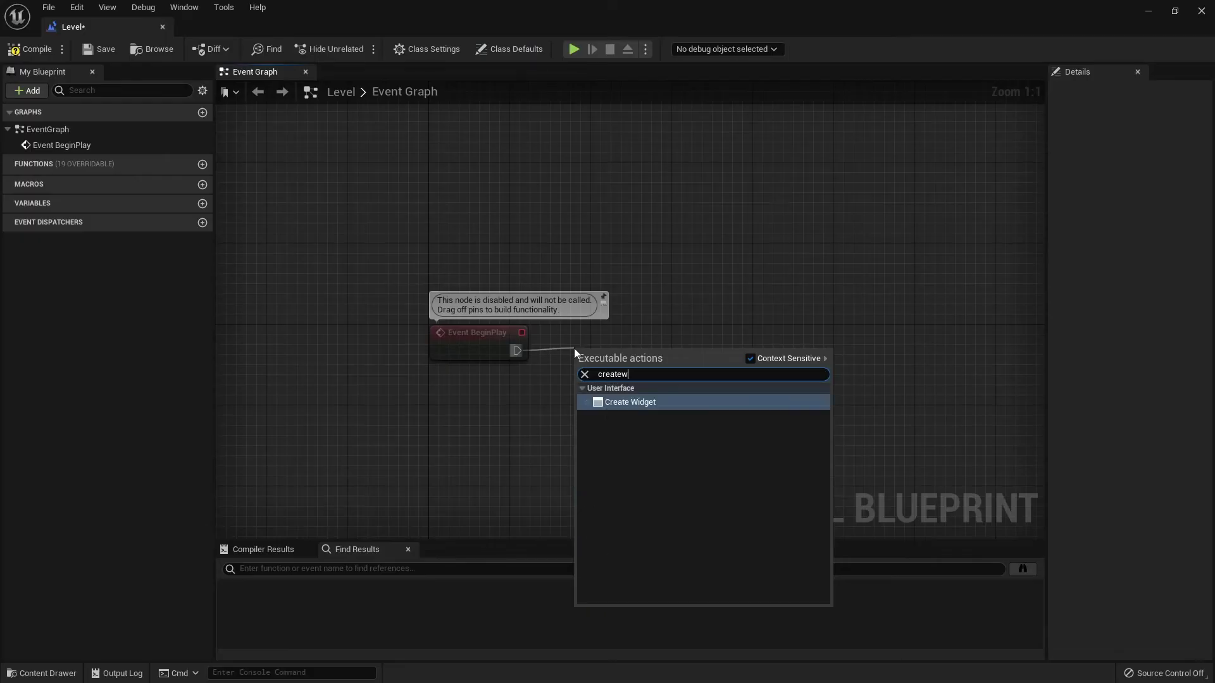
left_click(620, 405)
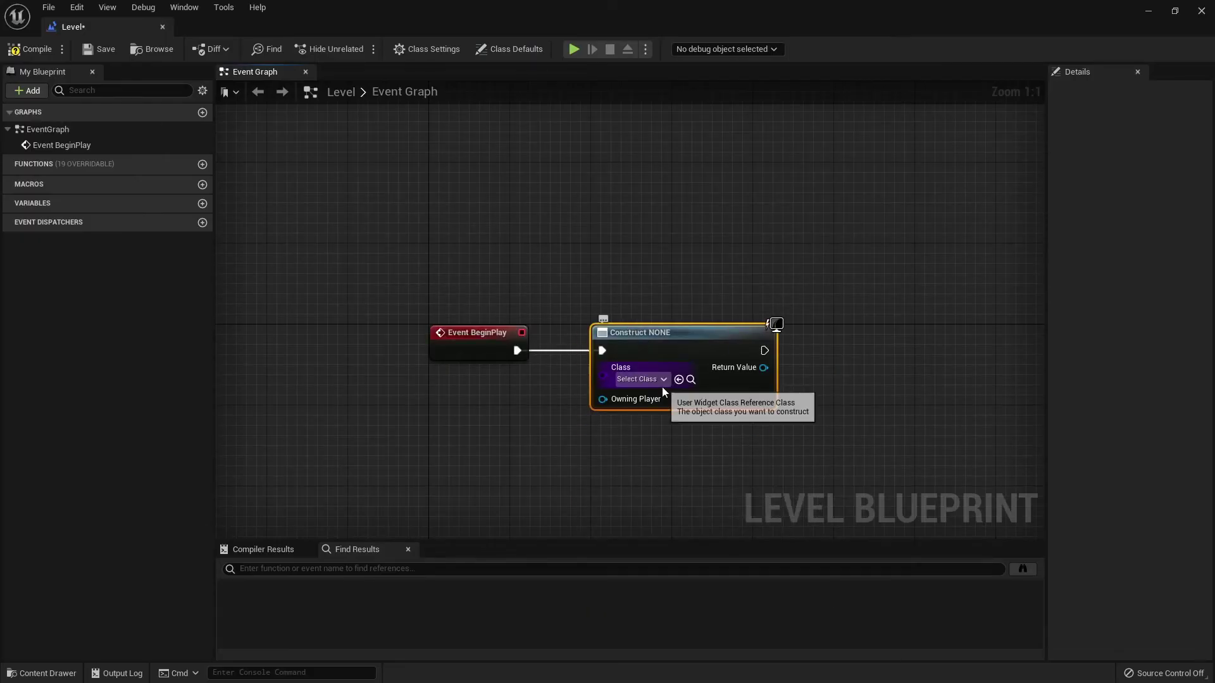
left_click(662, 380)
left_click(663, 443)
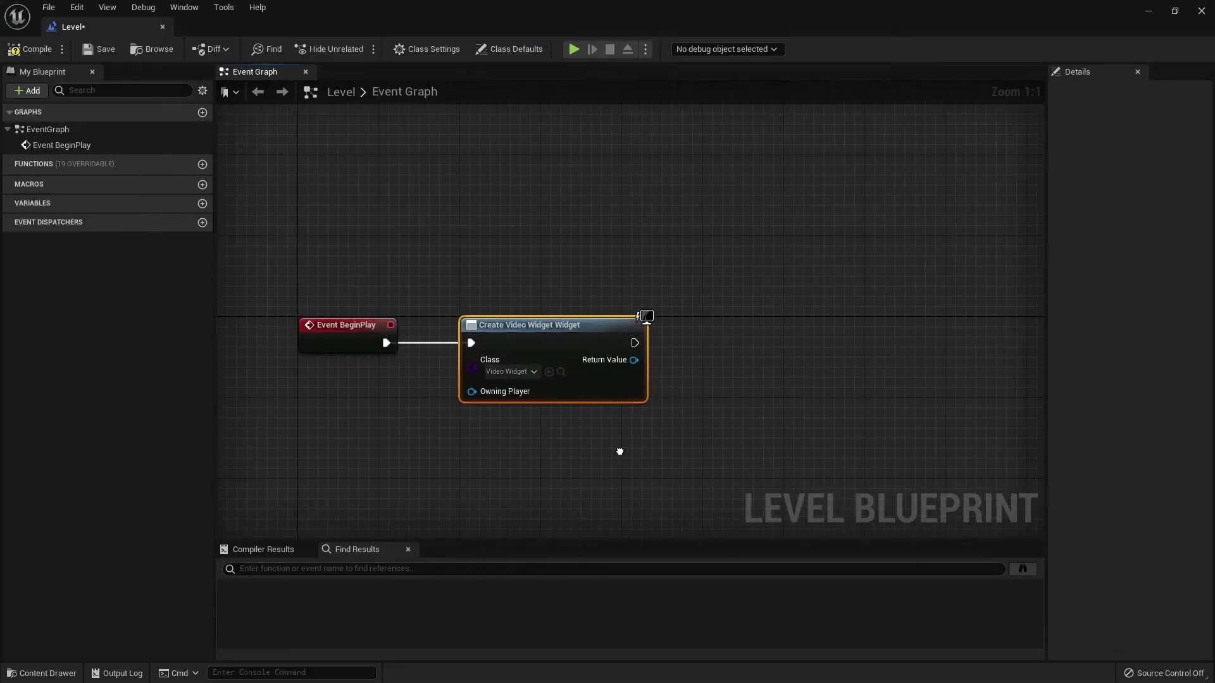
Add an Add to Viewport node from the created widget's return value, then save and close the level blueprint
type("add to")
left_click_drag(548, 343, 630, 305)
left_click(608, 429)
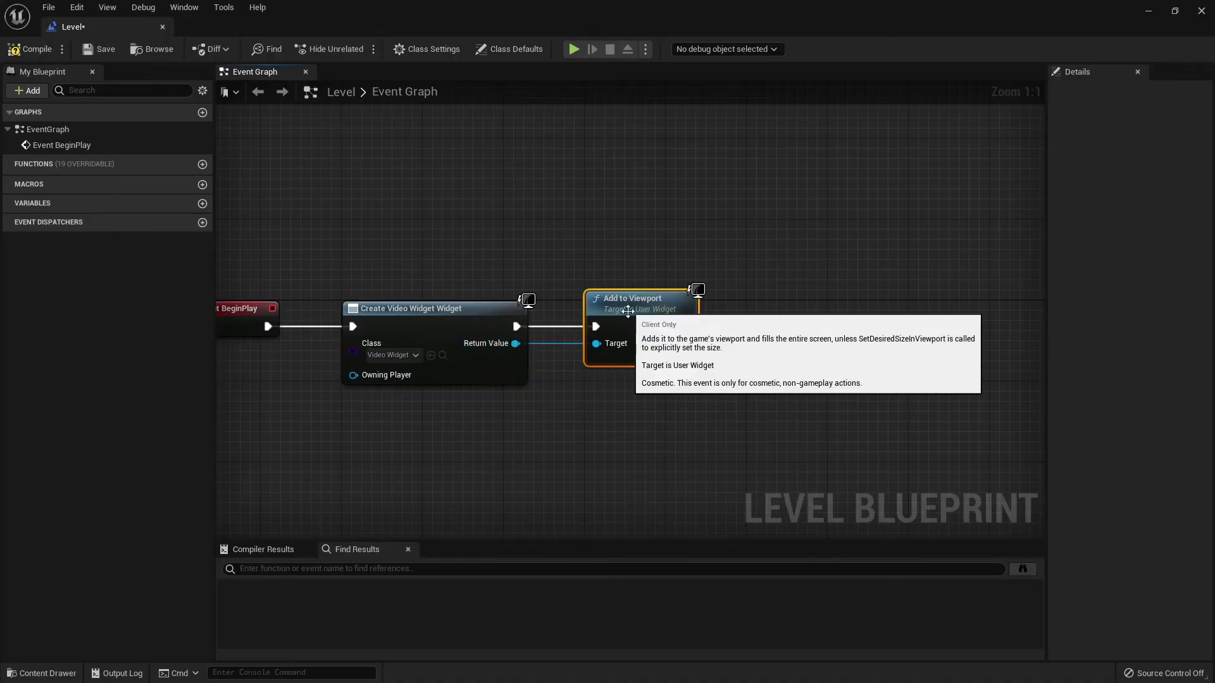
left_click(230, 271)
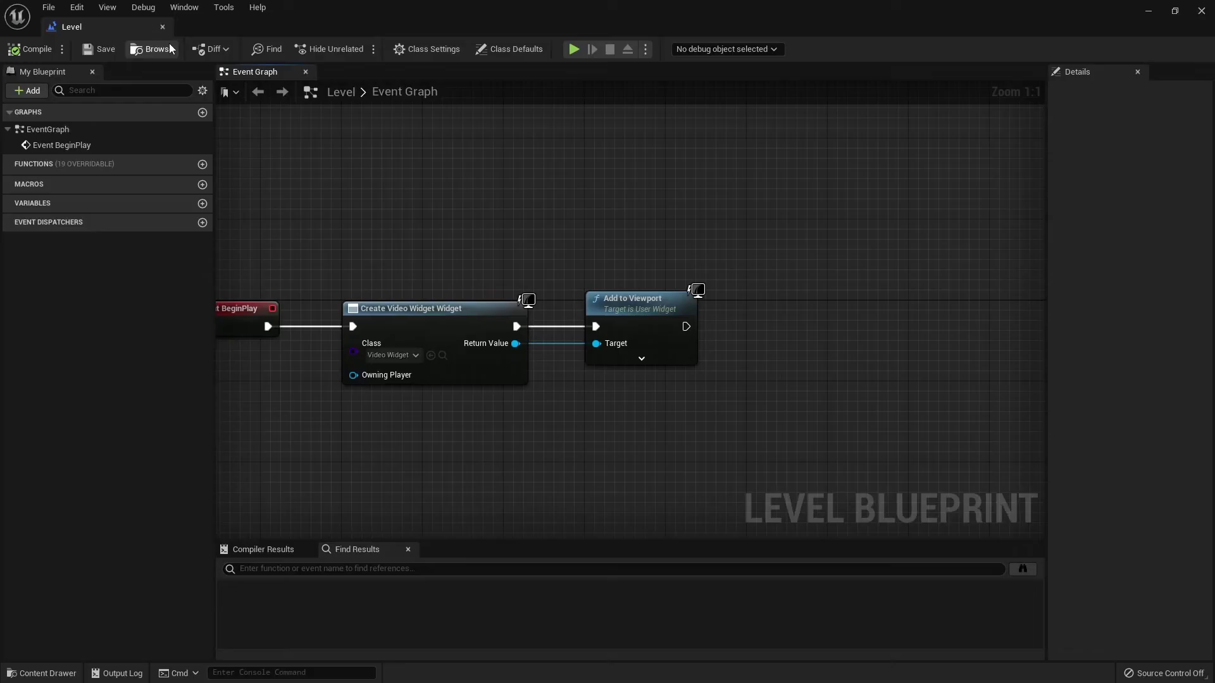
left_click(162, 26)
Play the level in the editor to test the video widget, then stop the play session
key("ctrl+space")
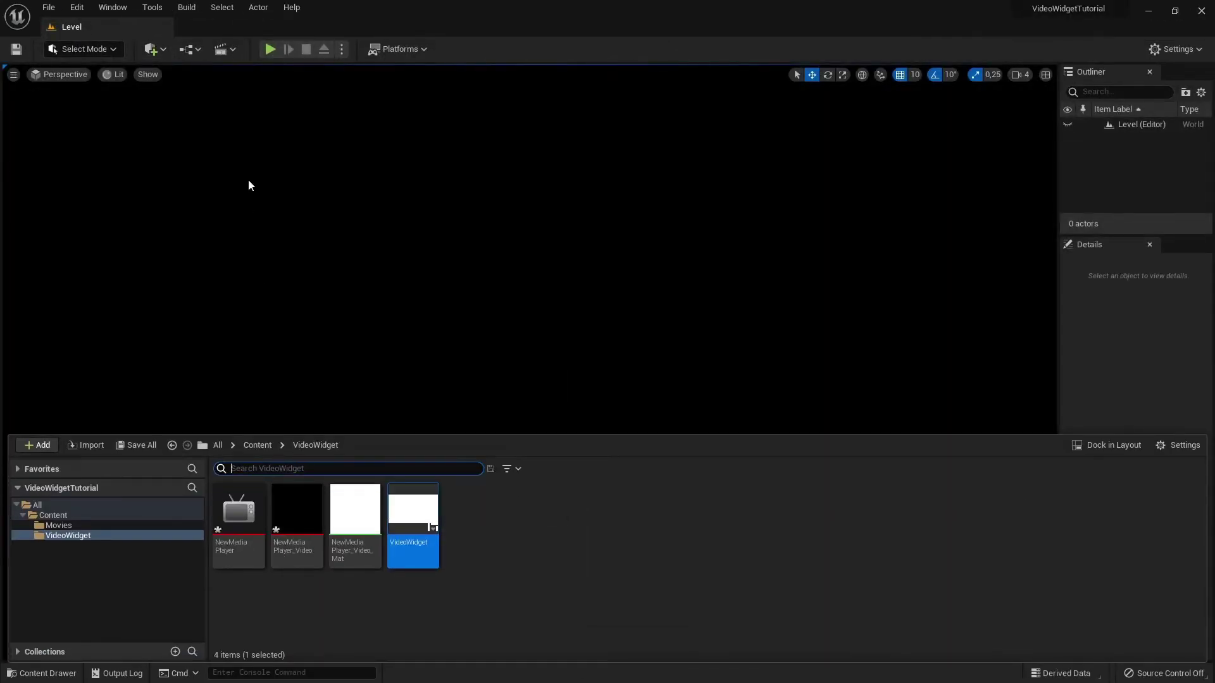
left_click(269, 49)
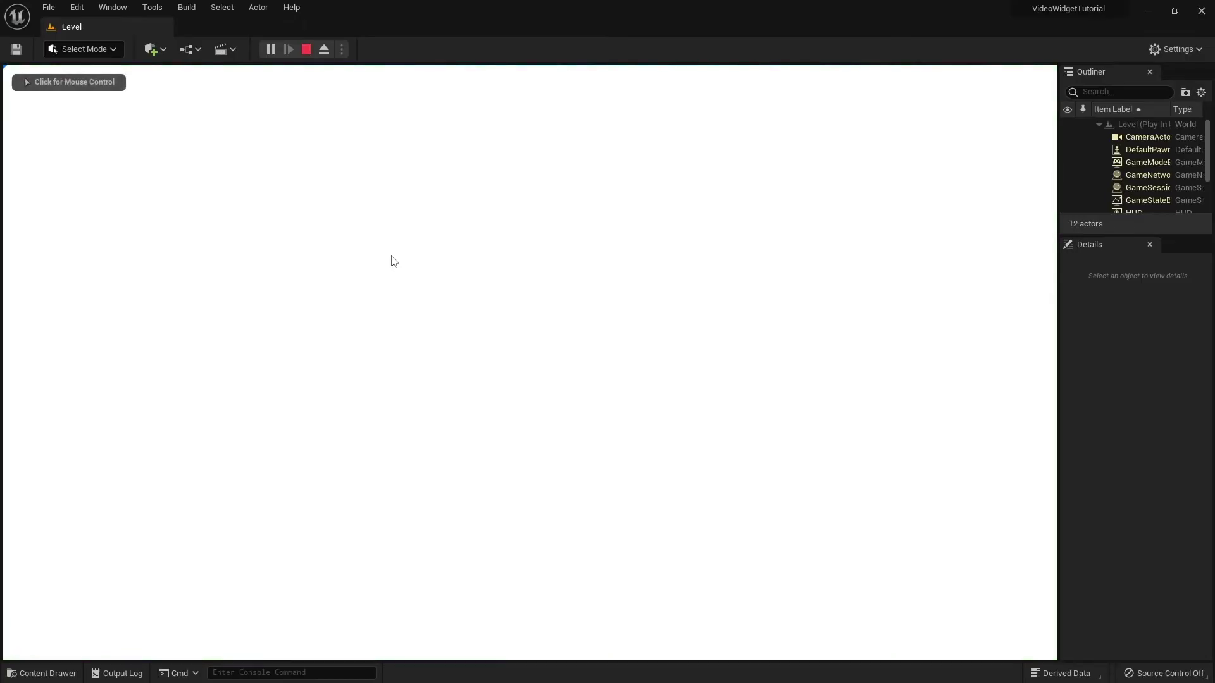
key("Escape")
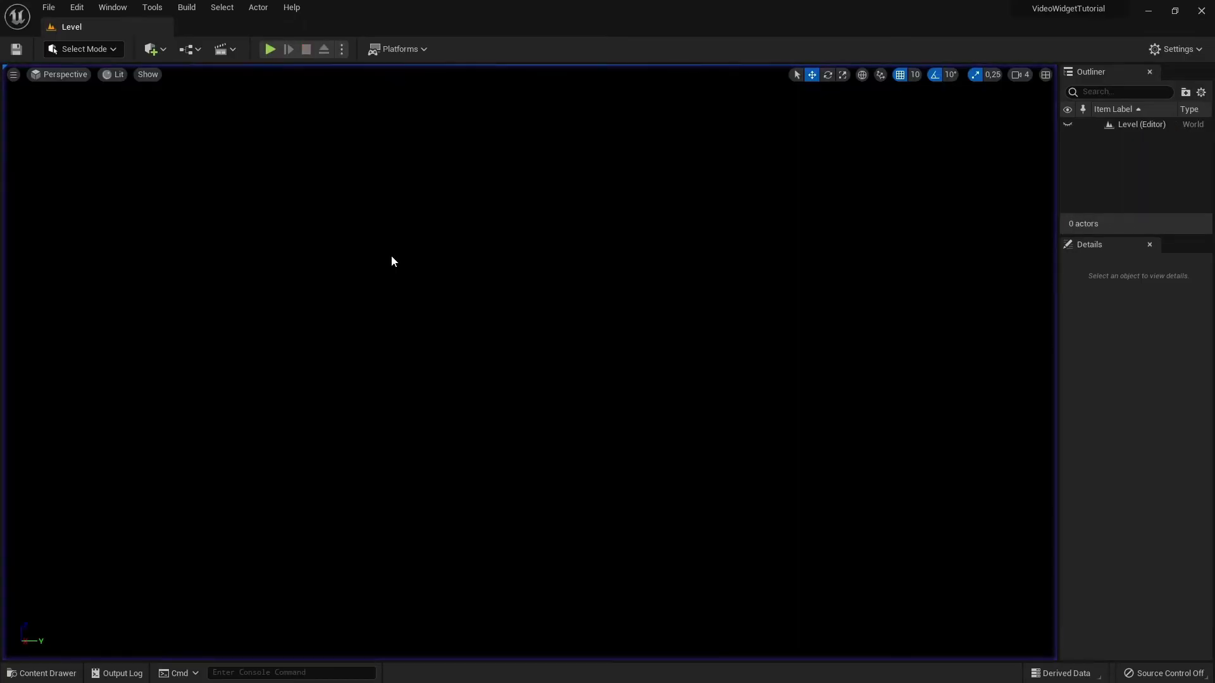
Search the plugins for "electr", enable the Electra Player plugin, and restart the editor
left_click(77, 8)
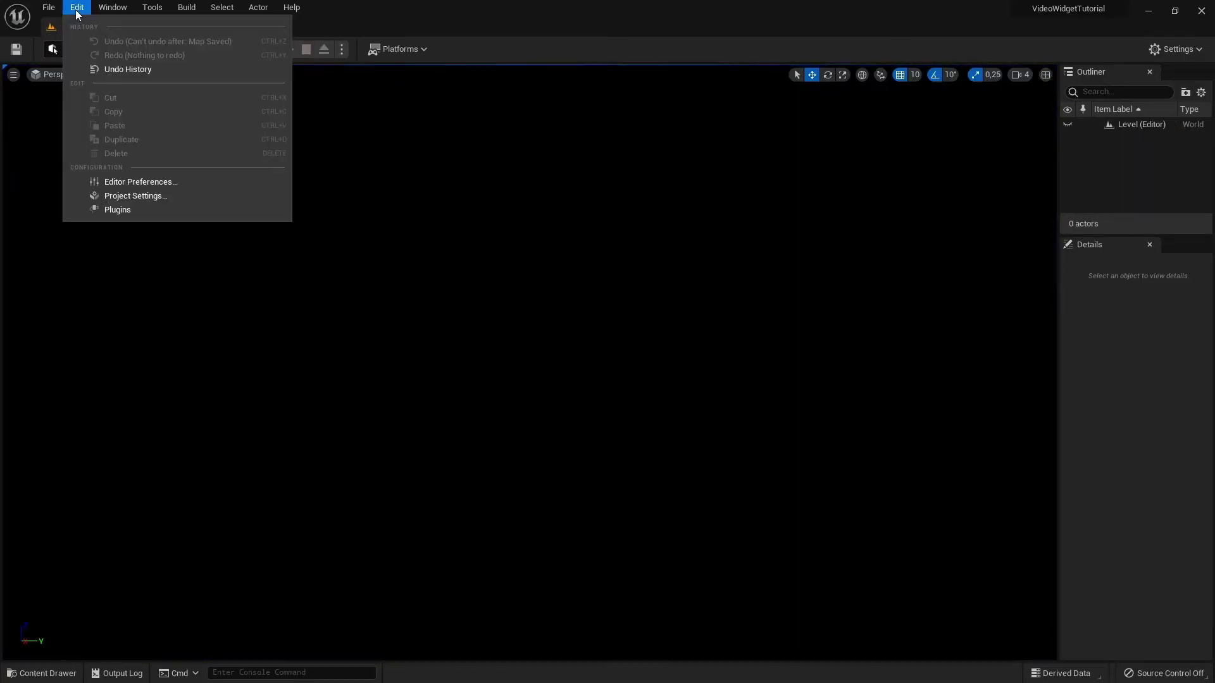
left_click(127, 211)
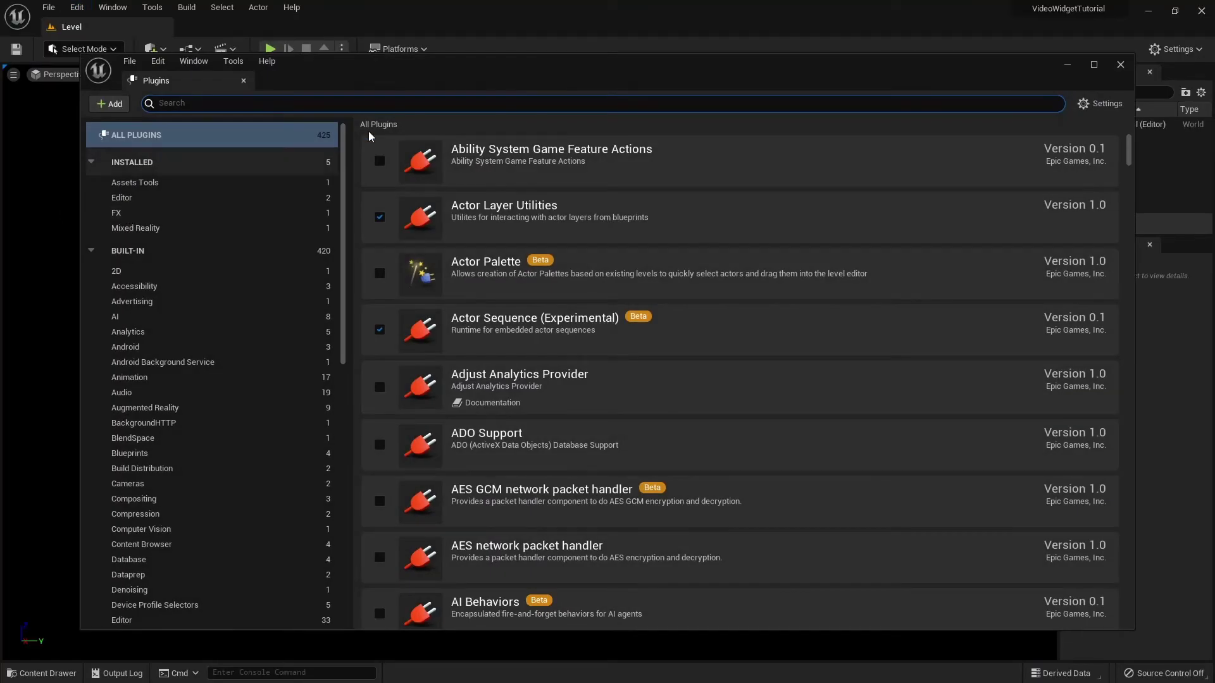
type("elect")
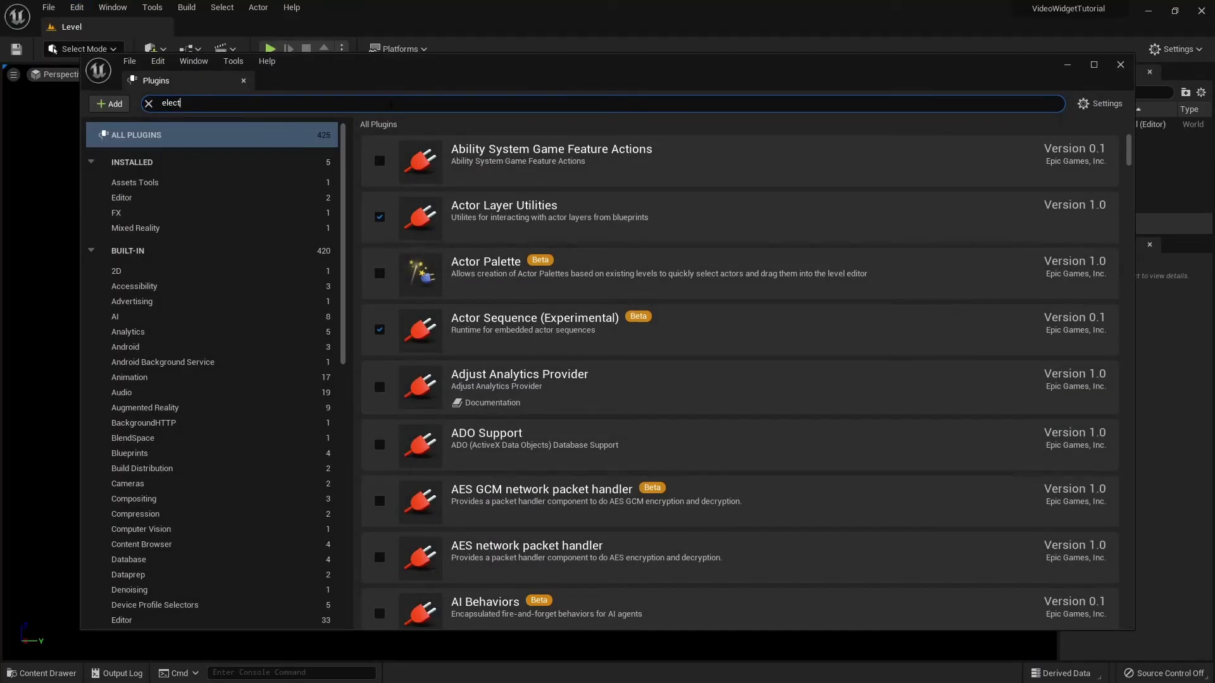
type("r")
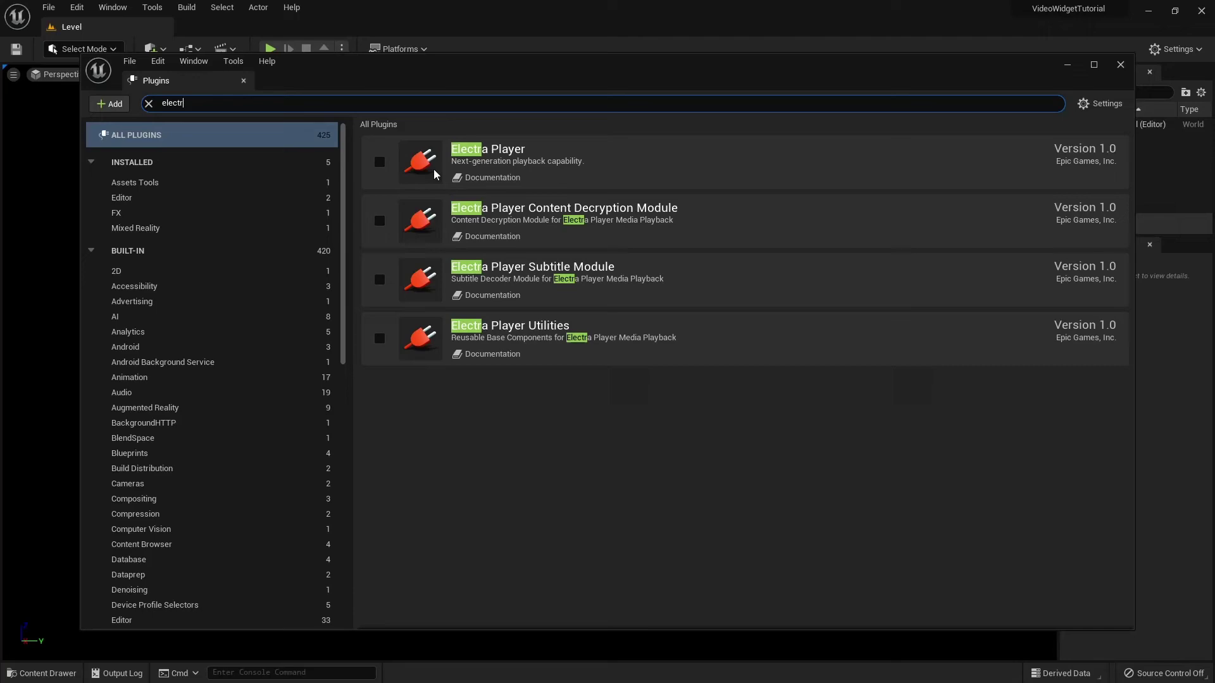
left_click(379, 162)
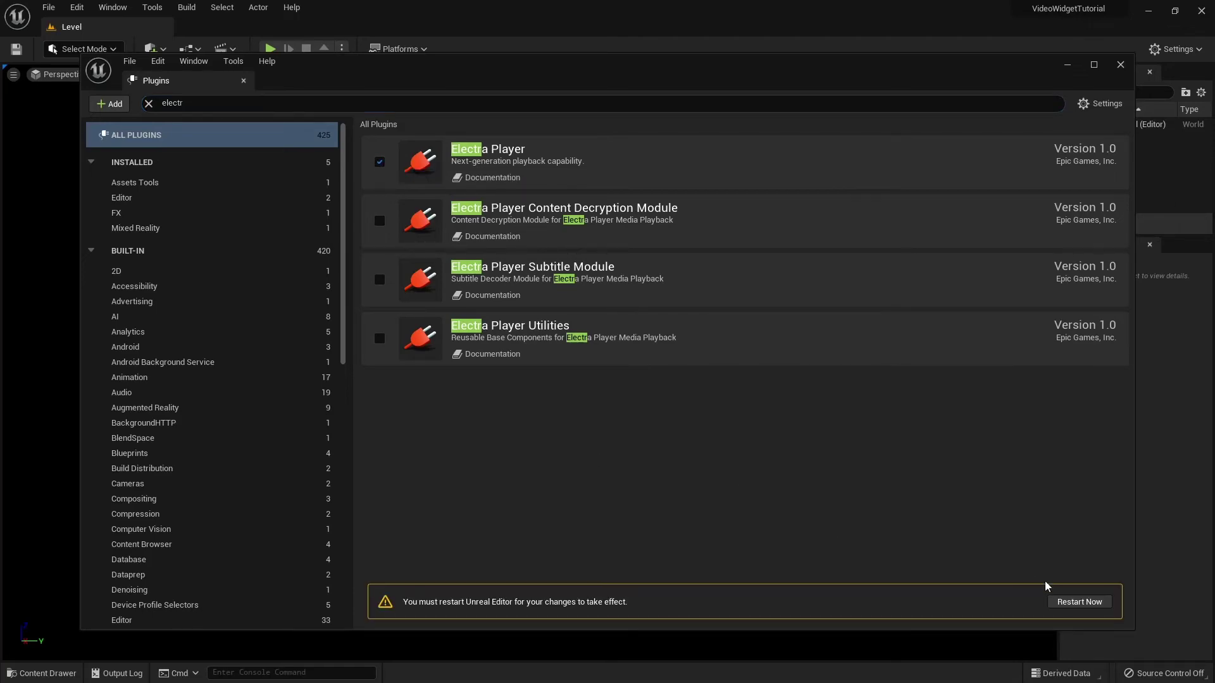
left_click(1076, 605)
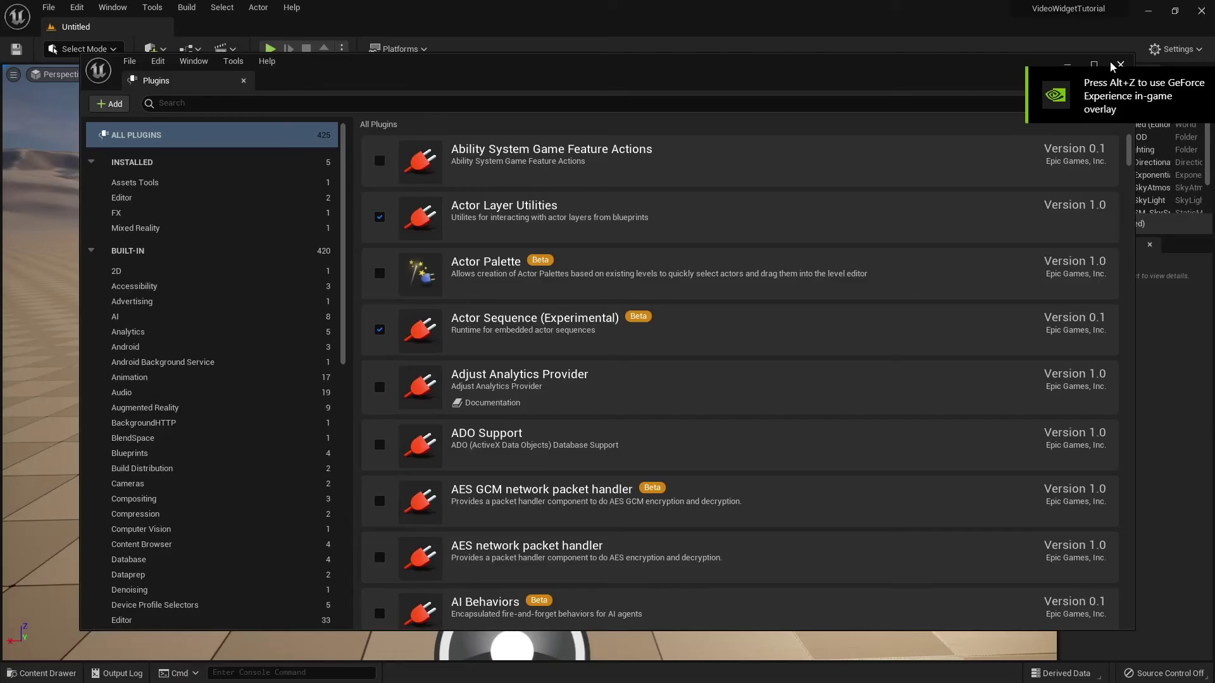
Close the plugins window, open Level from the Content folder, and play it to test the video widget
left_click(1118, 65)
key("ctrl+space")
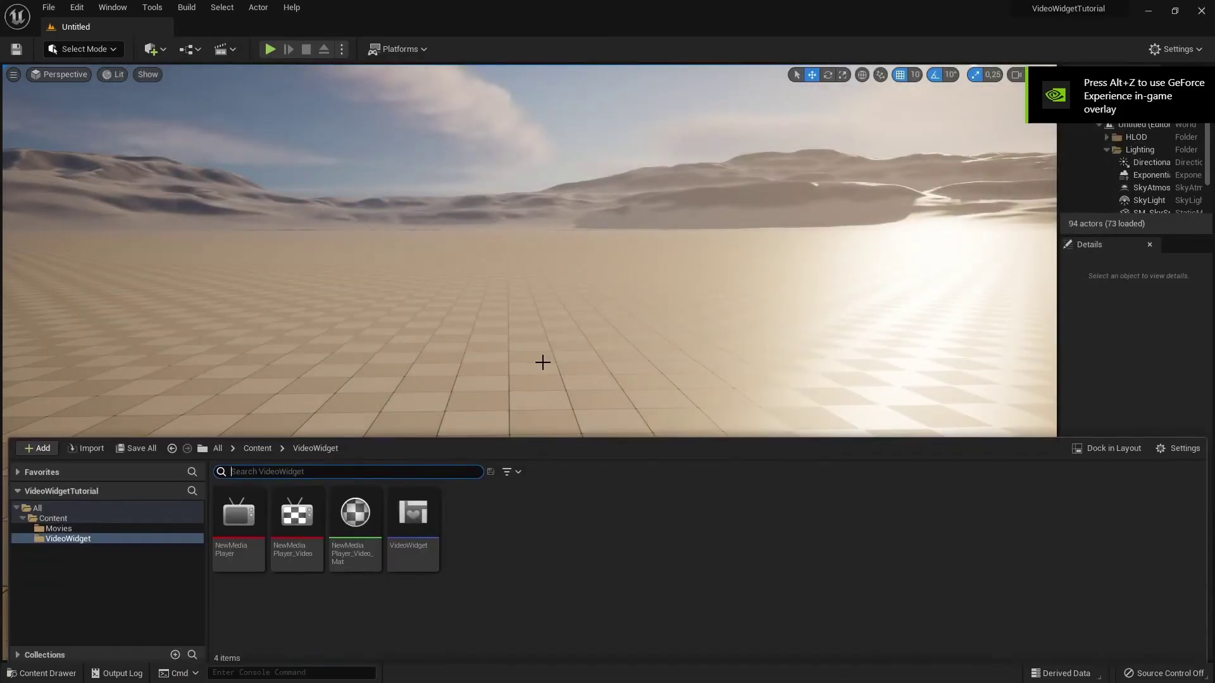
left_click(264, 445)
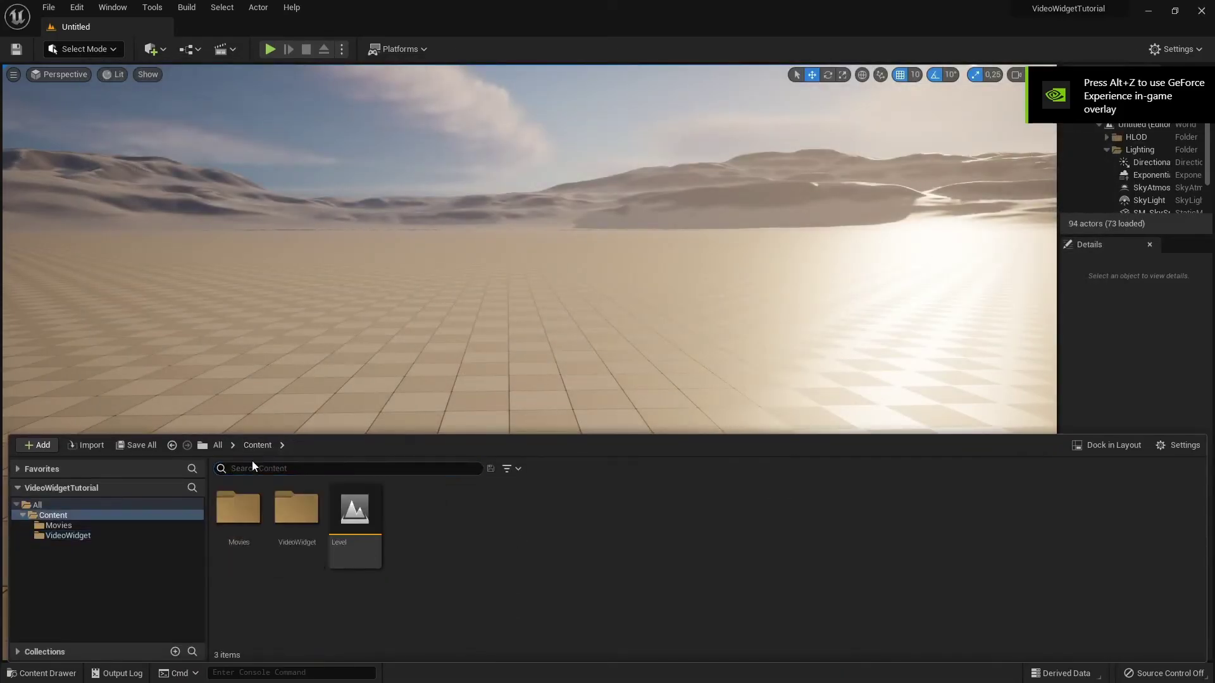
double_click(353, 509)
left_click(269, 50)
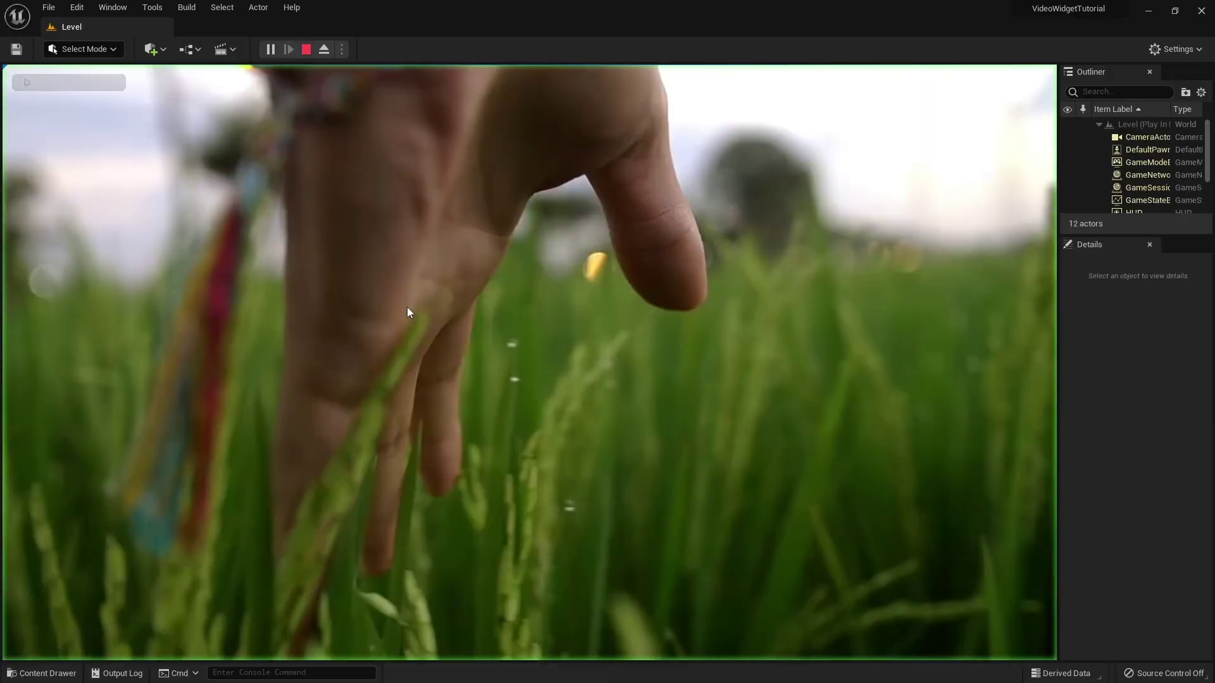